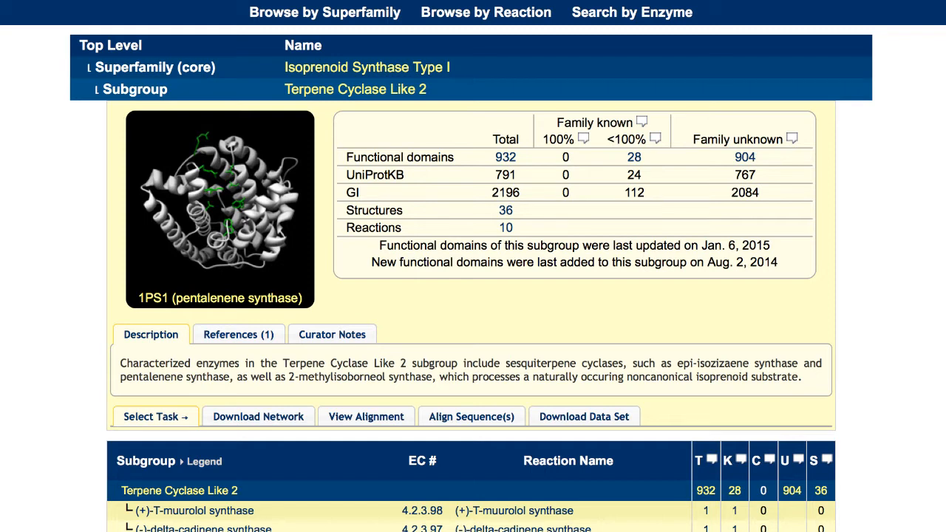
Download the full sequence similarity network of the Terpene Cyclase Like 2 subgroup and open its fullnetDownloads.README.txt file
left_click(275, 418)
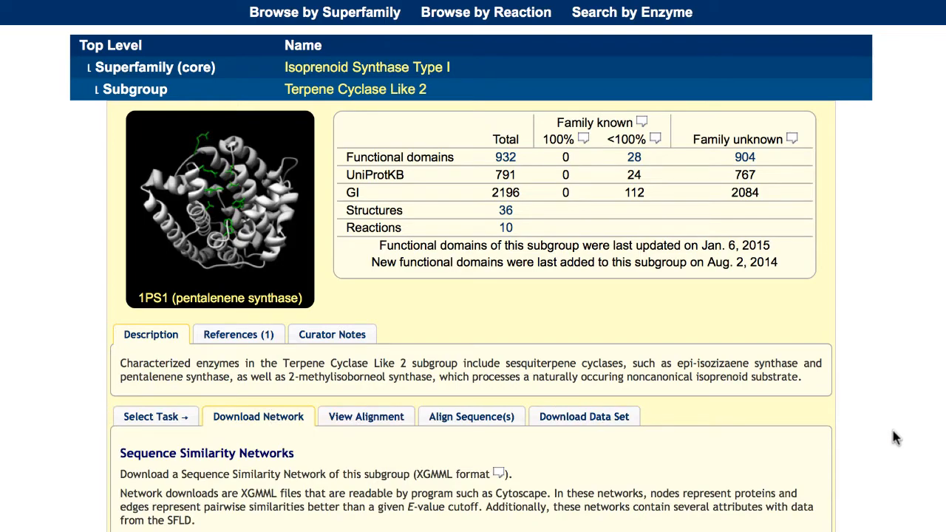
scroll(909, 439, "down", 1)
scroll(909, 439, "down", 5)
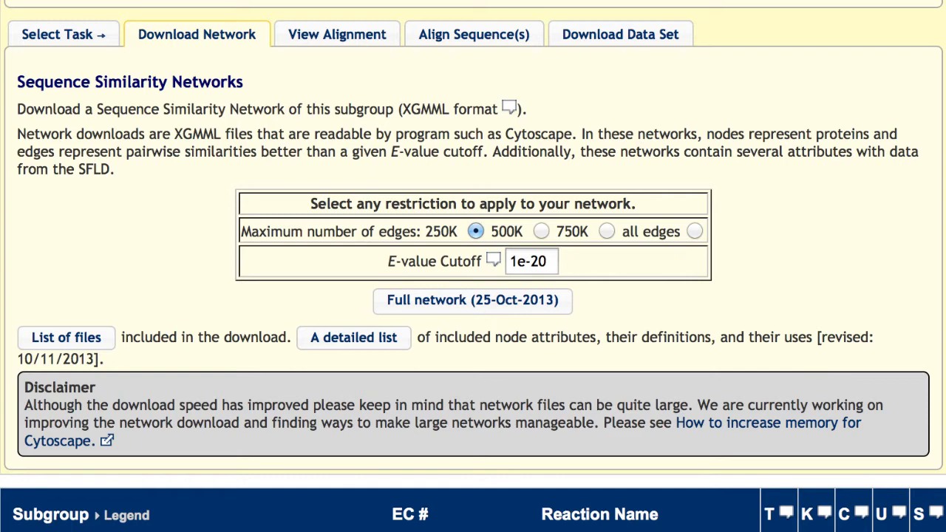
left_click(499, 299)
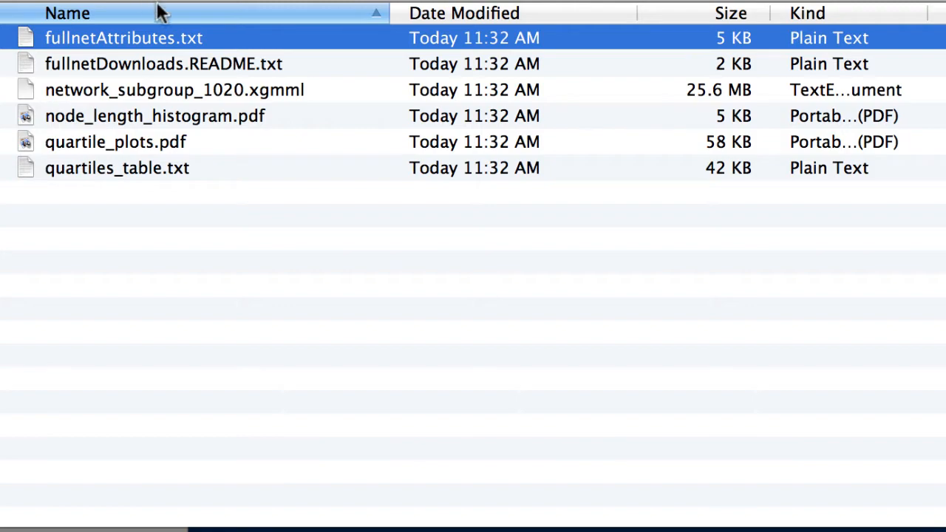
double_click(207, 64)
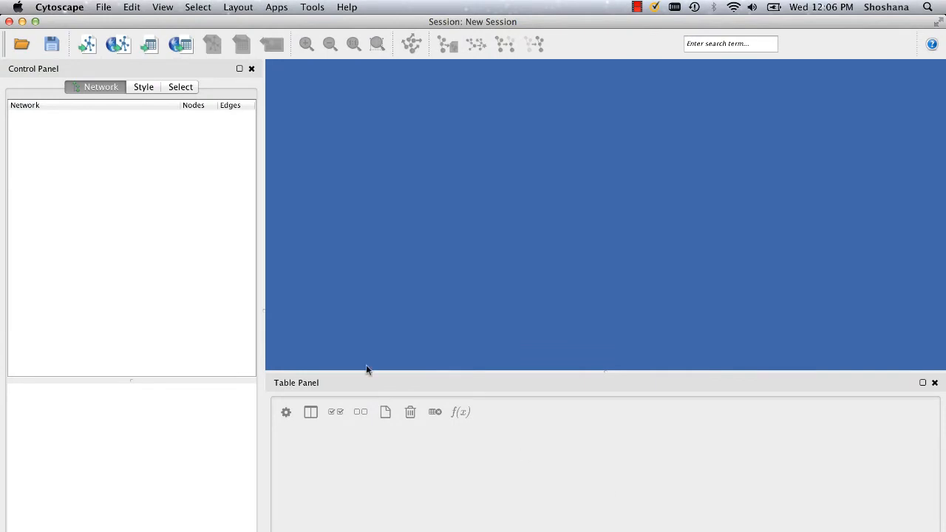
Switch to Cytoscape and import network_subgroup_1020.xgmml as a new network collection, mapping node identifiers by shared name
left_click(97, 6)
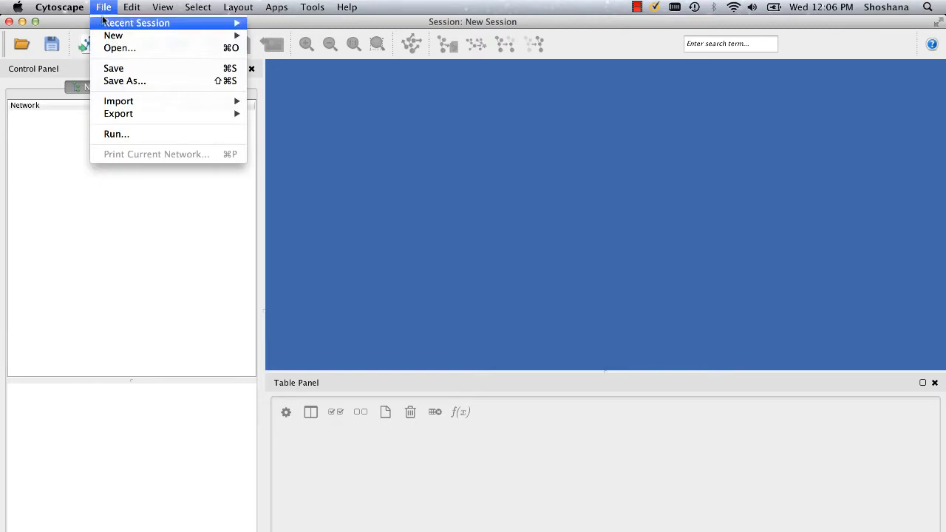
mouse_move(119, 104)
mouse_move(276, 103)
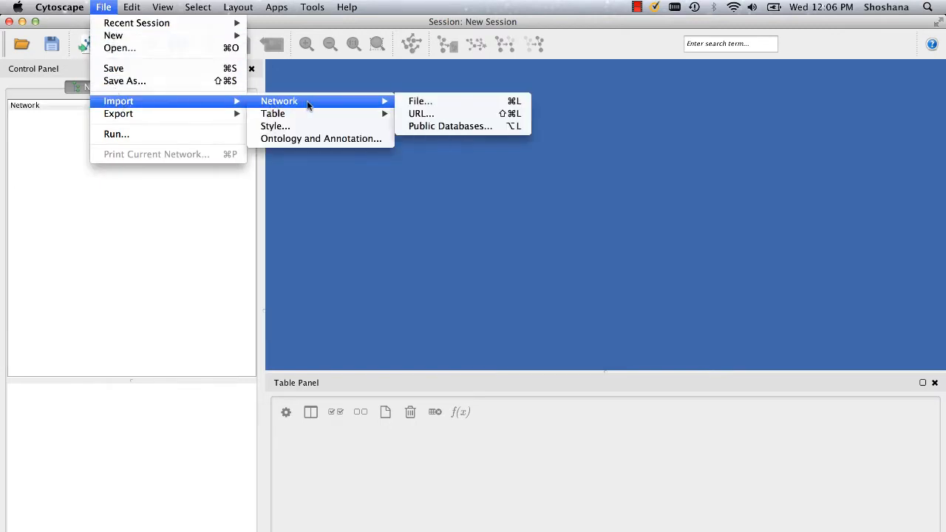
left_click(423, 104)
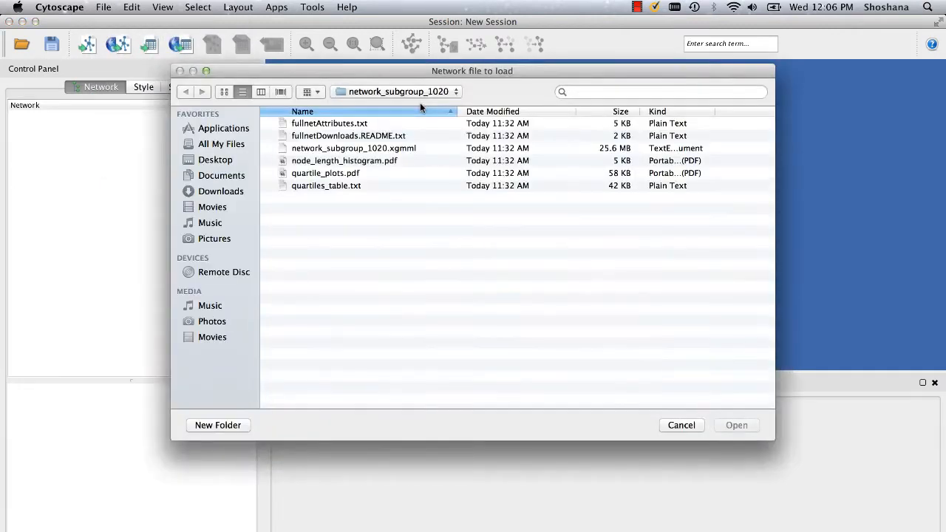
left_click(393, 148)
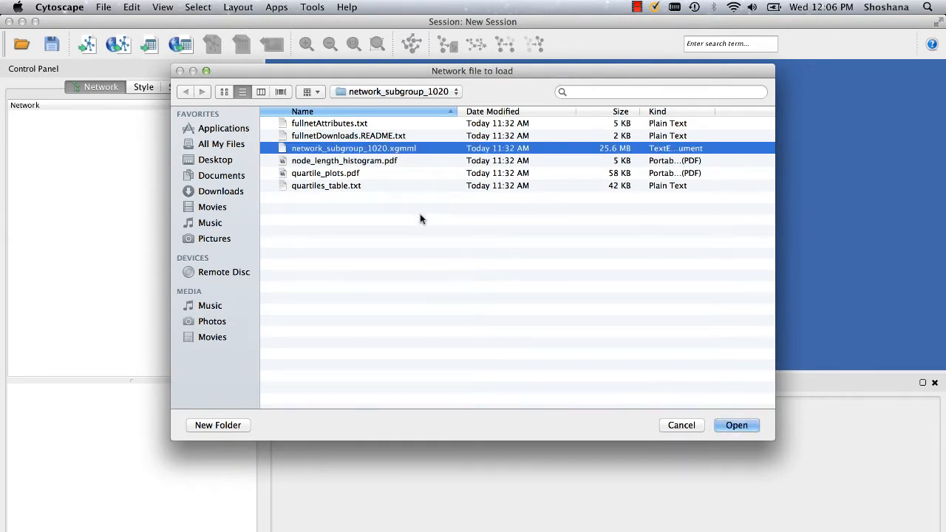
left_click(736, 425)
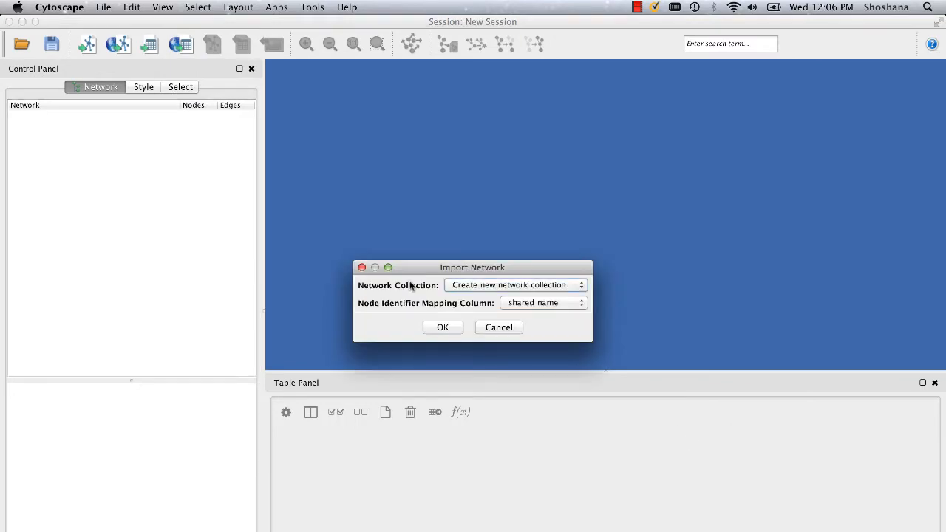
left_click(442, 327)
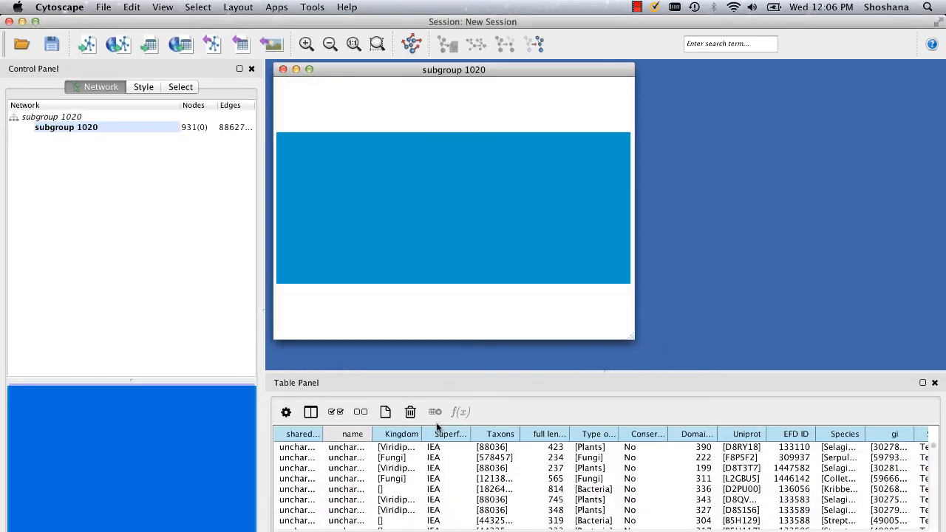
Maximize the subgroup 1020 network window and apply the yFiles Organic layout to the network
left_click(309, 69)
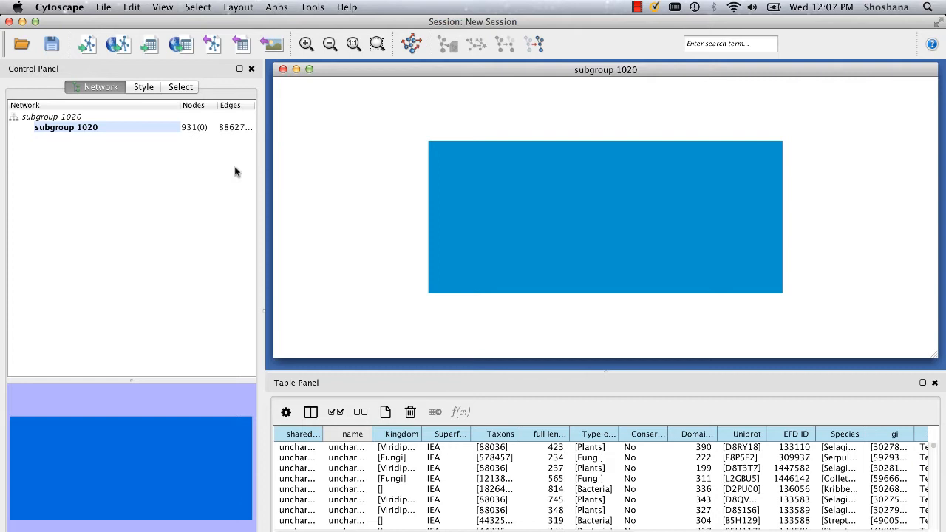
left_click(238, 7)
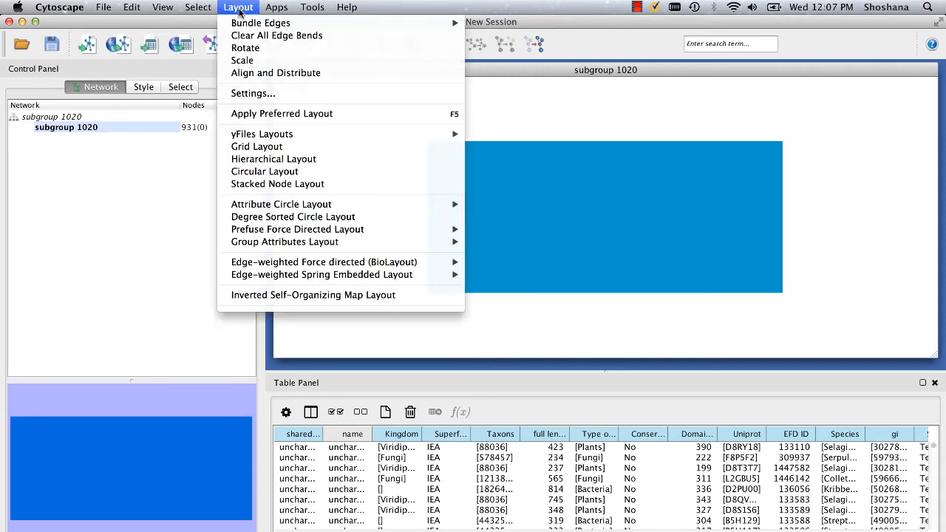
mouse_move(249, 135)
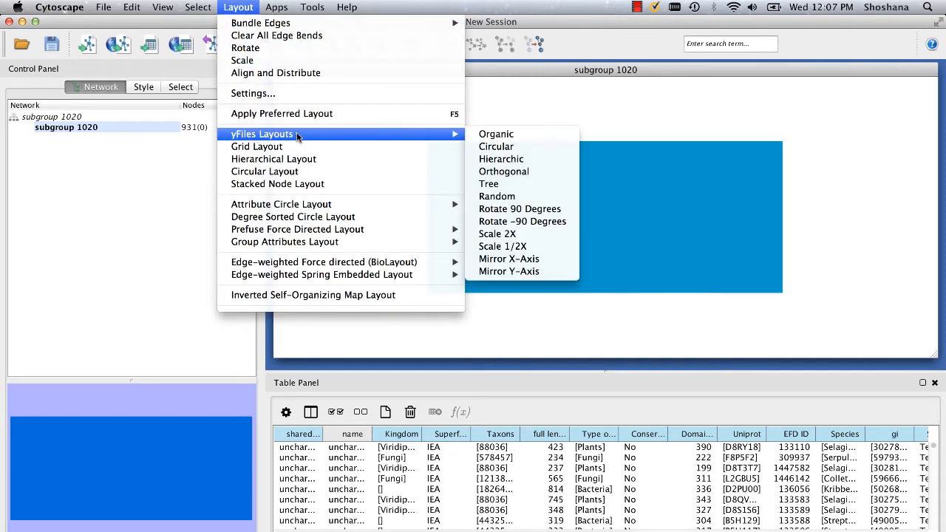
left_click(493, 137)
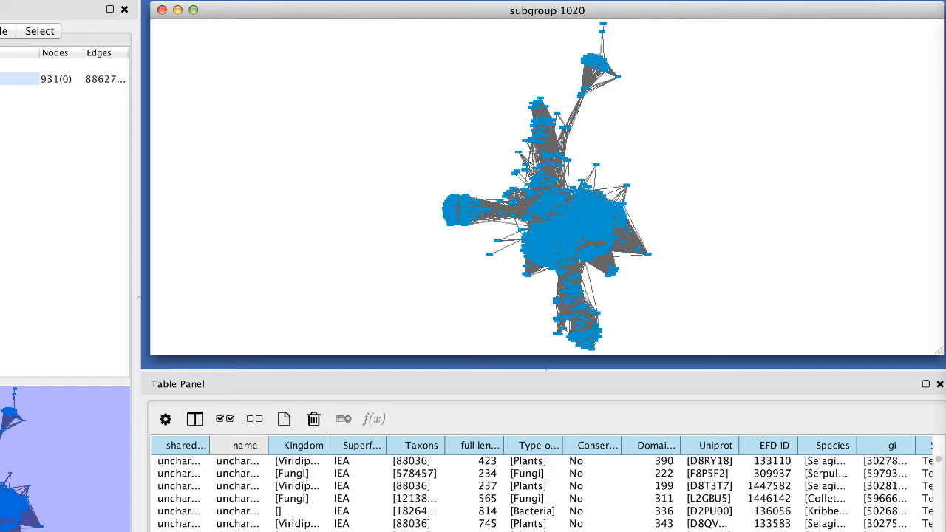
Switch to the downloaded network folder in Finder and look at the fullnetAttributes.txt file
left_click(618, 77)
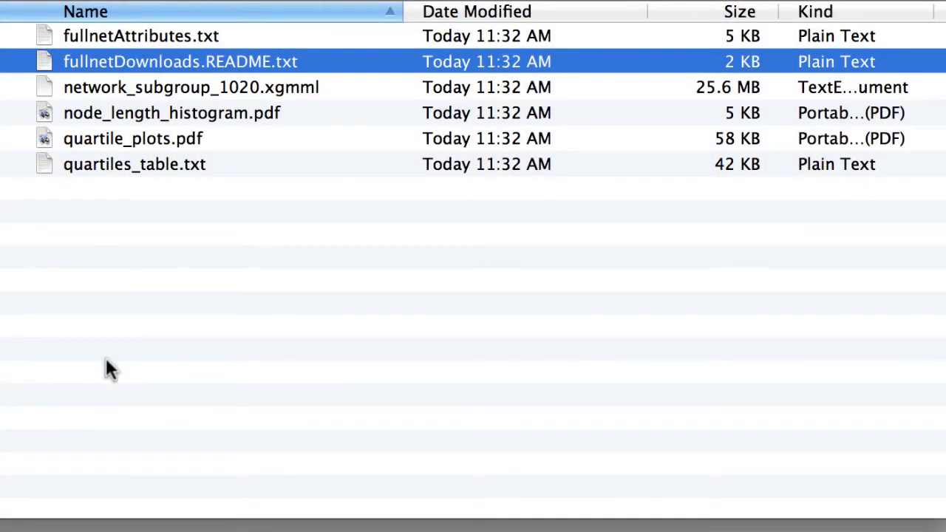
left_click(116, 31)
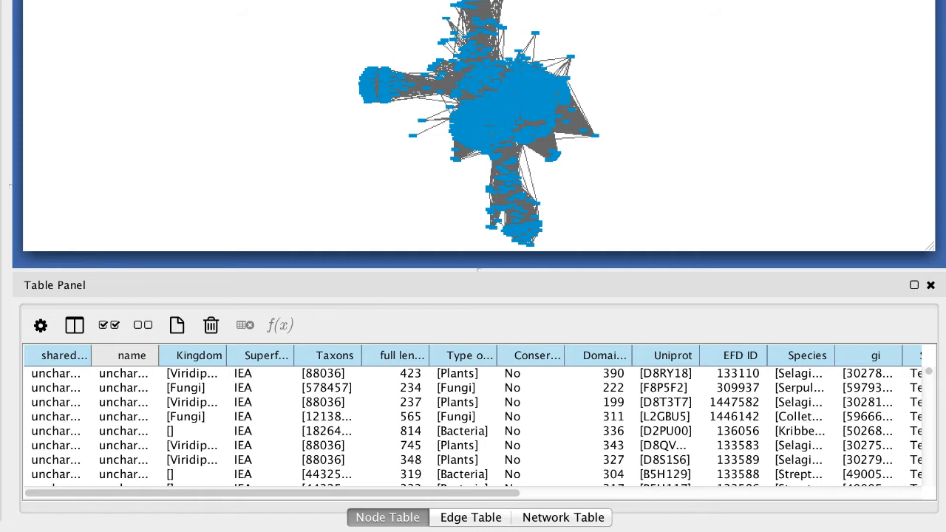
In Cytoscape, hide all node table columns and show only Domain length, Family and Family evidence code
left_click(143, 327)
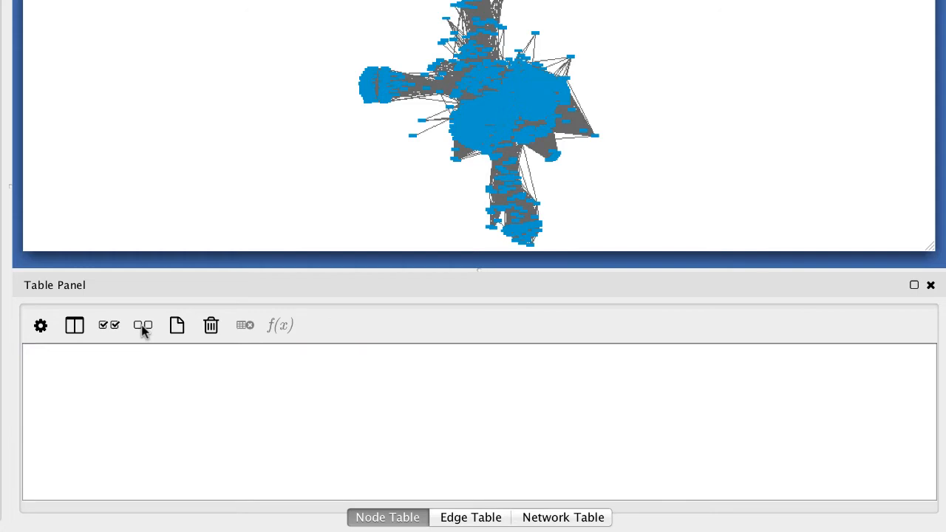
left_click(73, 326)
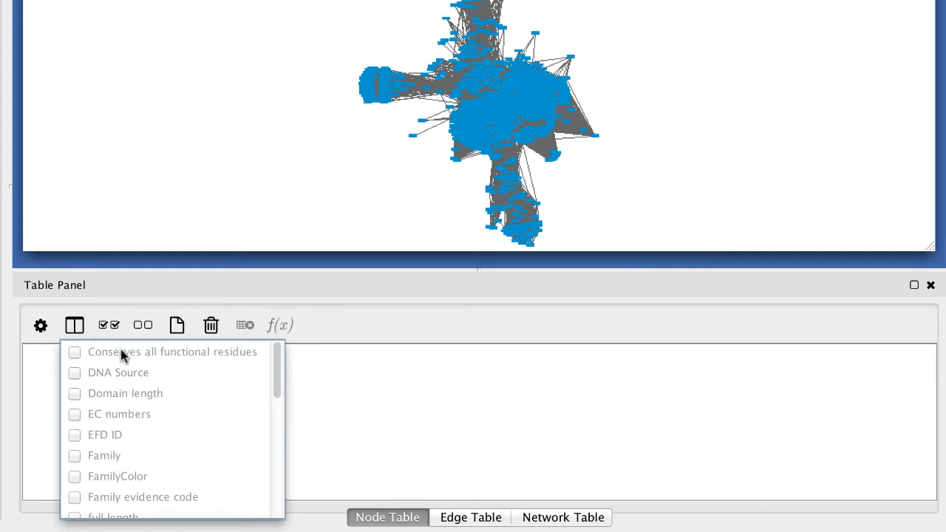
left_click(75, 393)
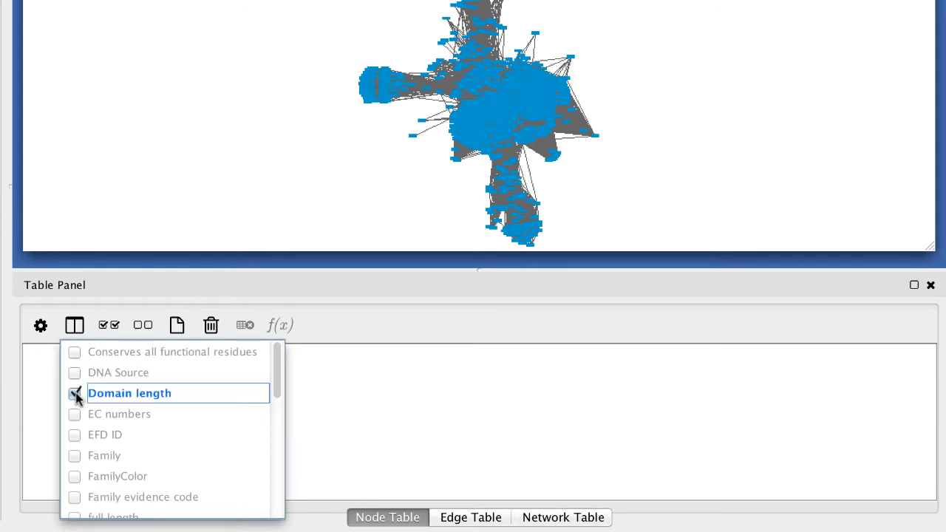
scroll(99, 420, "down", 3)
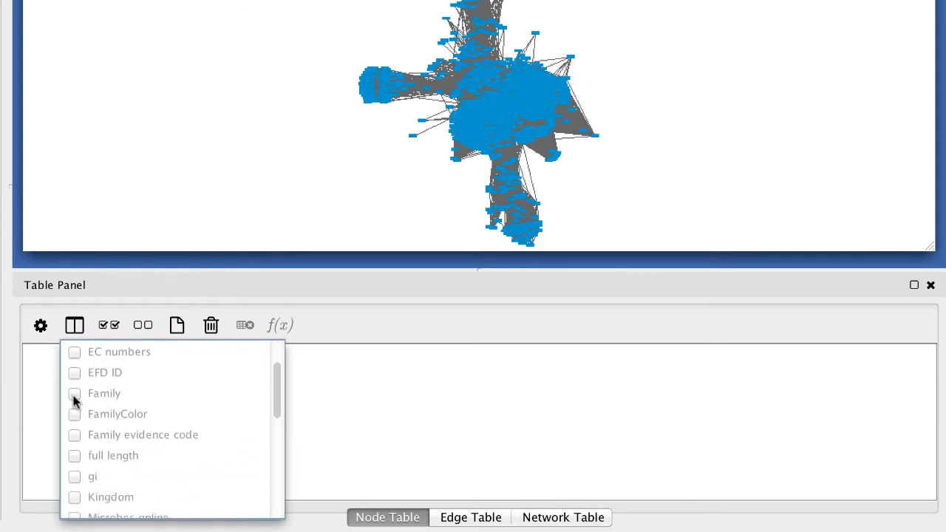
left_click(75, 394)
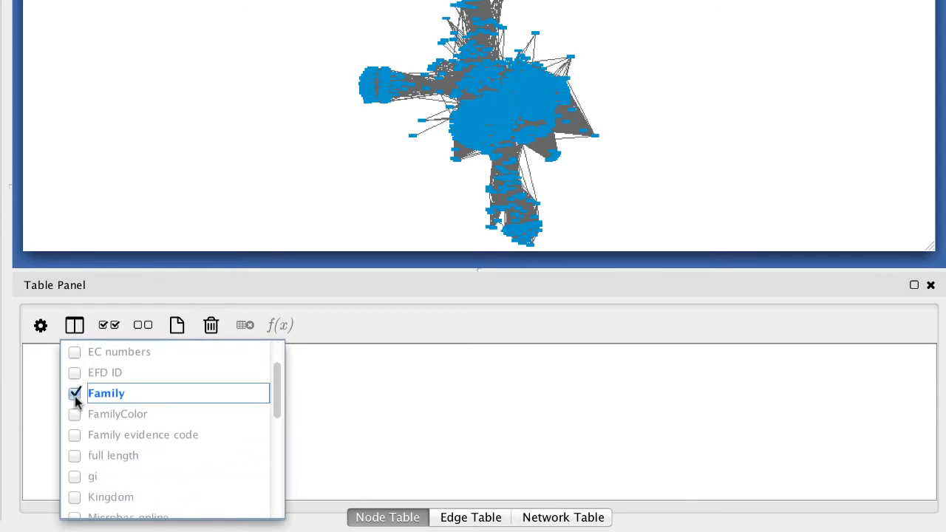
left_click(75, 435)
Also show the full length, PDB IDs, Species, Swissprot protein name and Type of life columns in the node table
scroll(131, 434, "down", 3)
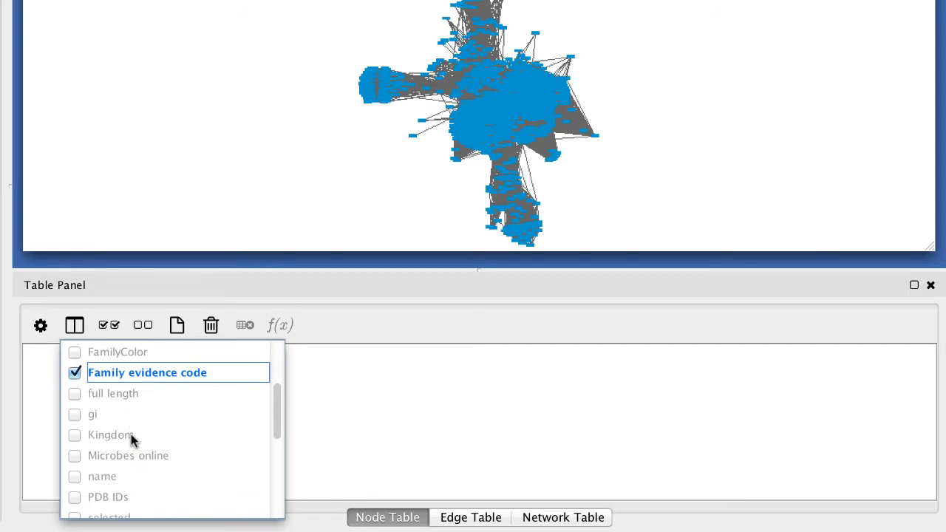
left_click(74, 394)
left_click(75, 497)
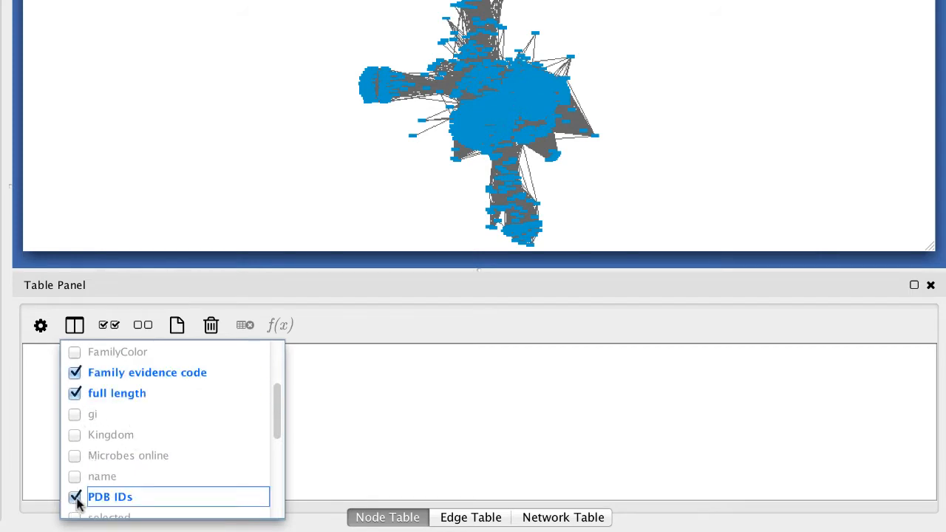
scroll(114, 482, "down", 4)
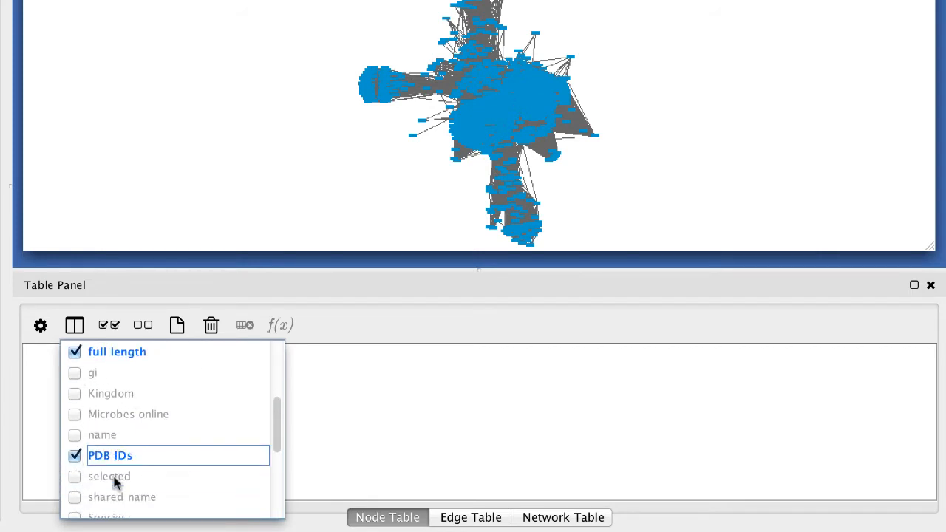
left_click(81, 477)
scroll(89, 476, "down", 4)
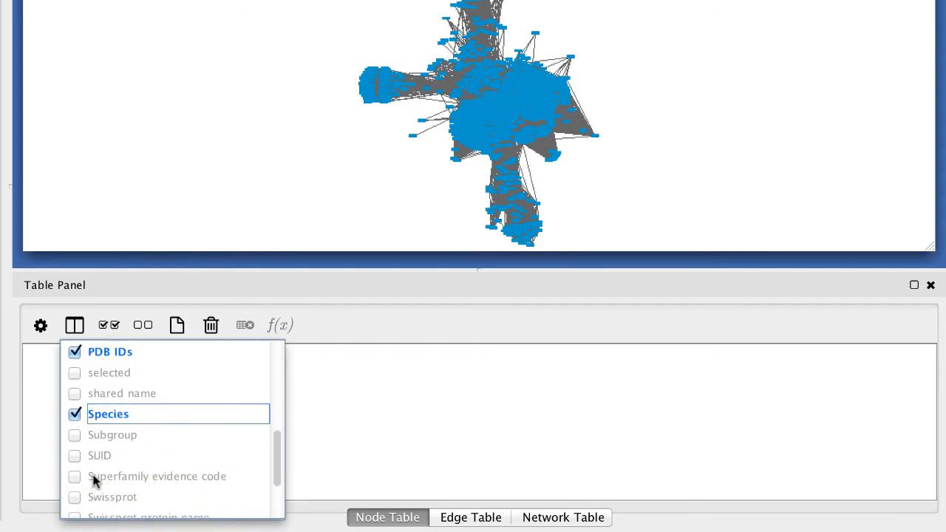
left_click(72, 497)
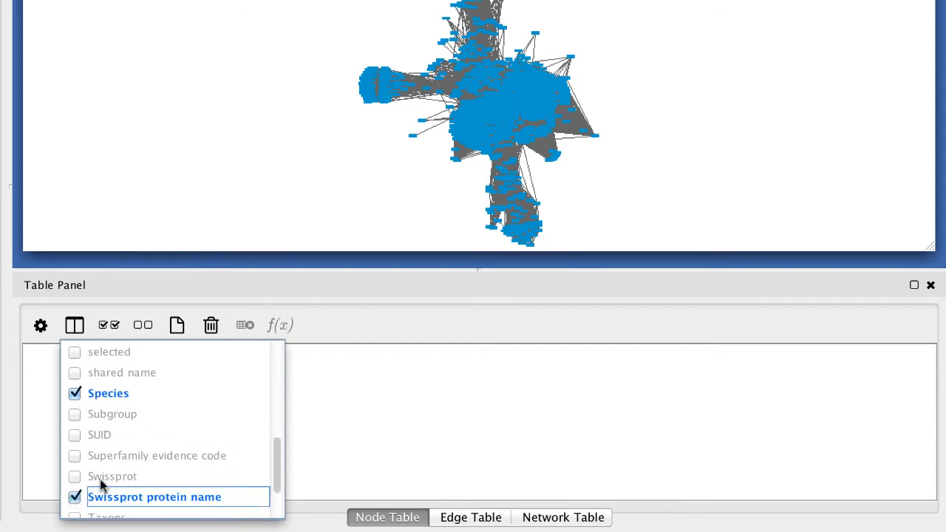
scroll(100, 479, "down", 4)
left_click(82, 487)
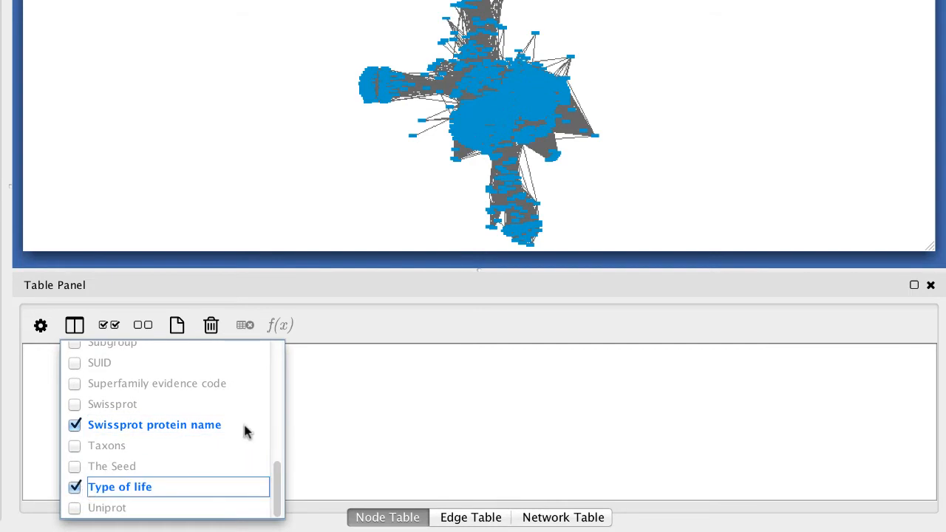
left_click(331, 336)
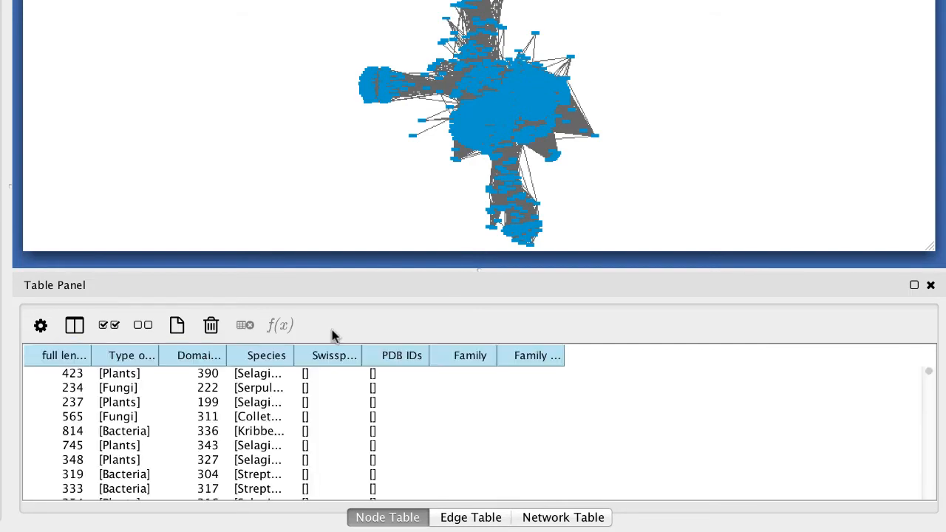
Sort the node table by Family in descending order and widen the Family and Family evidence code columns to show their full text
left_click(477, 358)
left_click(477, 358)
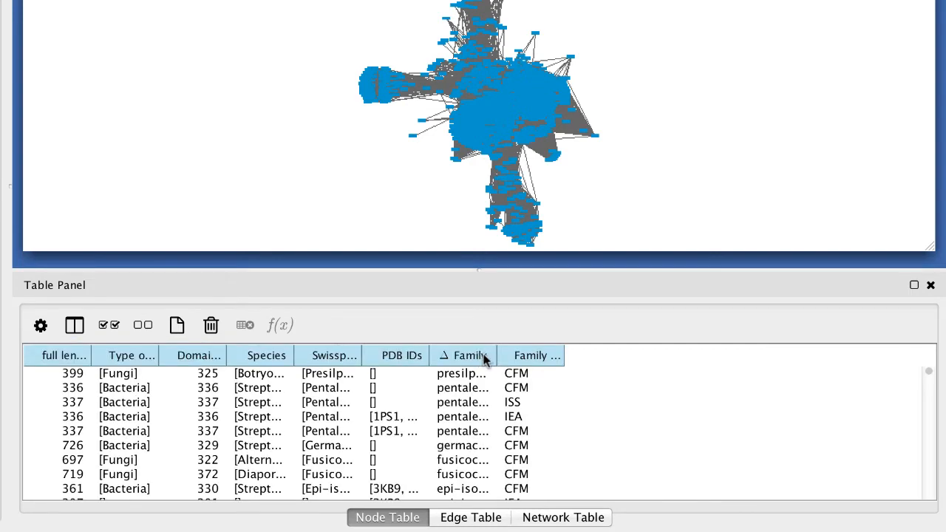
left_click_drag(496, 354, 664, 351)
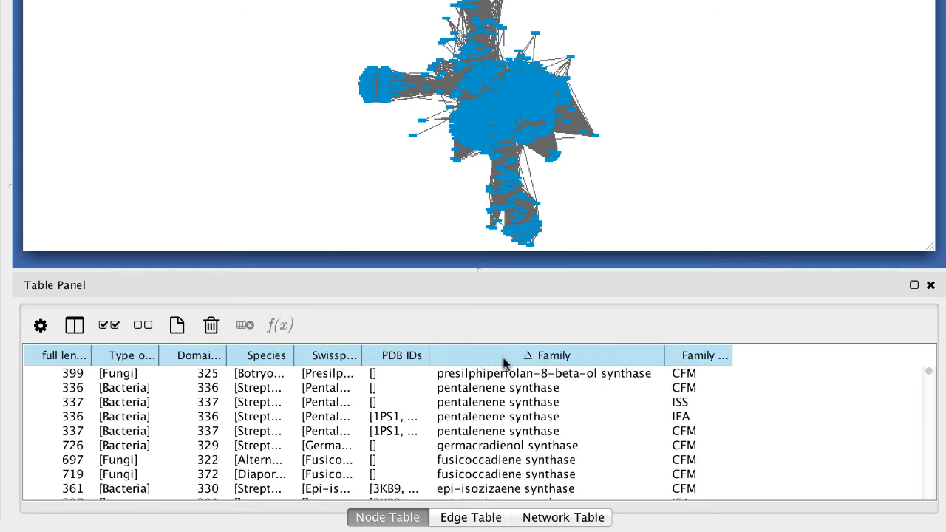
left_click_drag(752, 350, 812, 353)
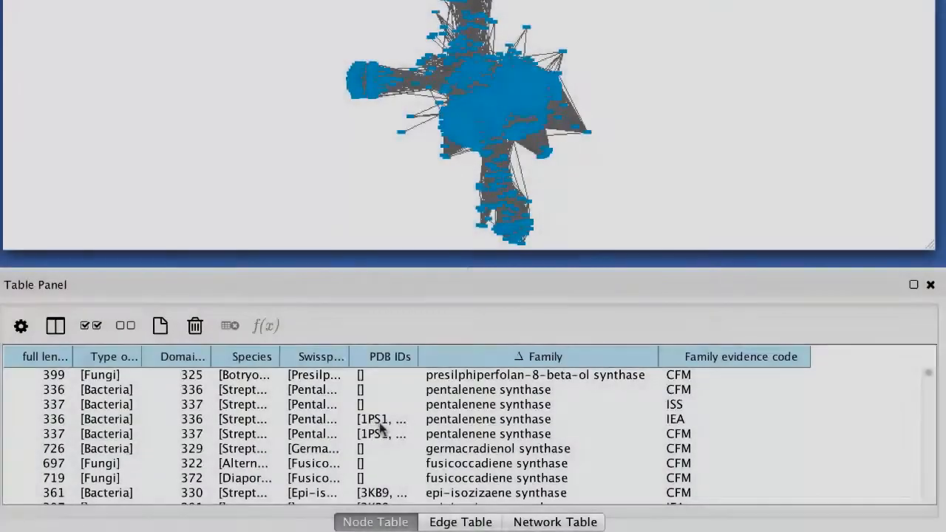
Widen the Swissprot protein name, full length, Domain length and Species columns of the node table to make their contents readable
left_click_drag(349, 350, 465, 351)
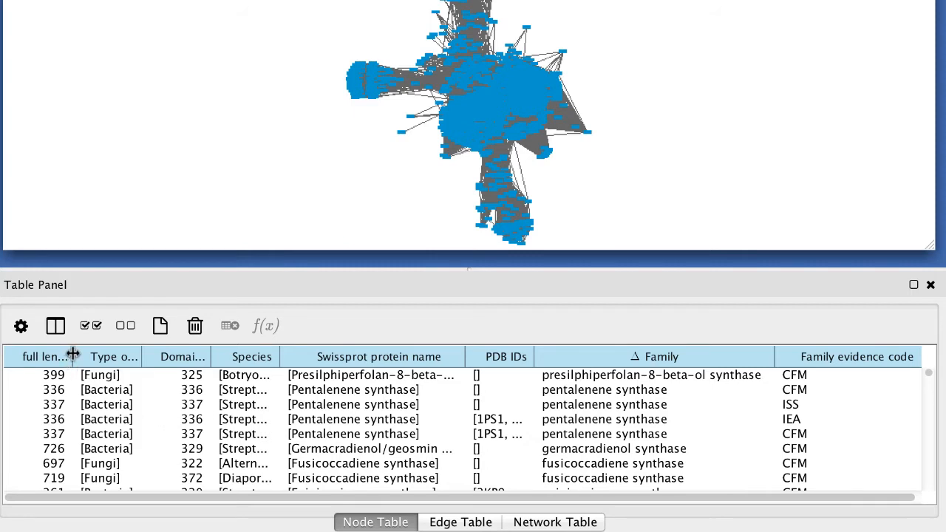
left_click_drag(70, 355, 94, 355)
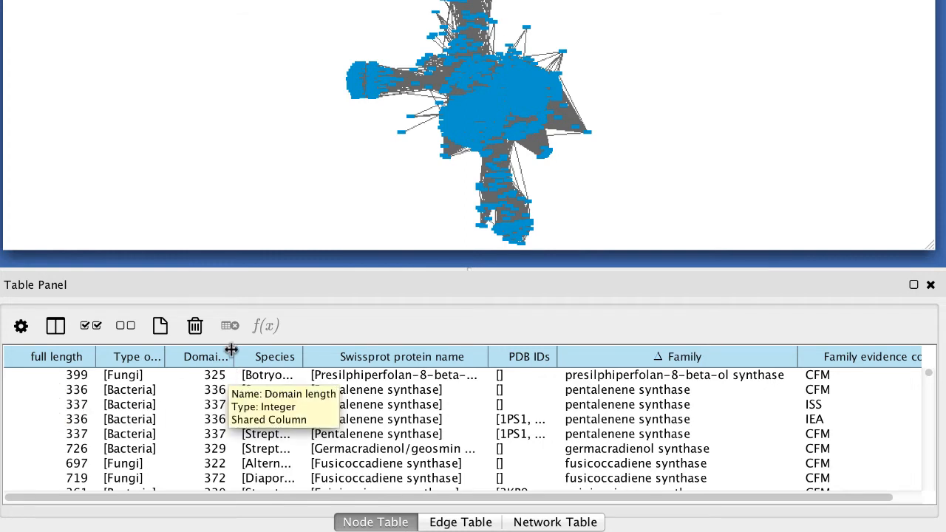
left_click_drag(234, 352, 278, 350)
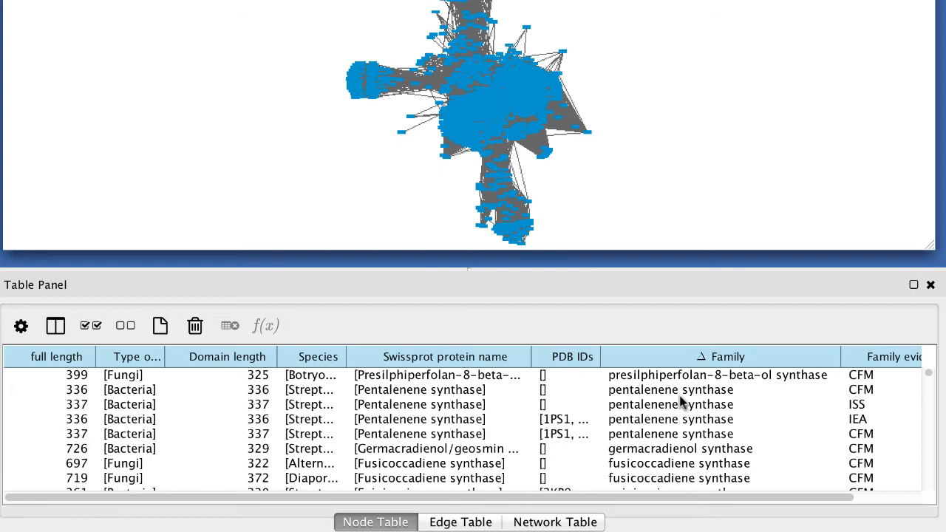
left_click_drag(347, 354, 466, 353)
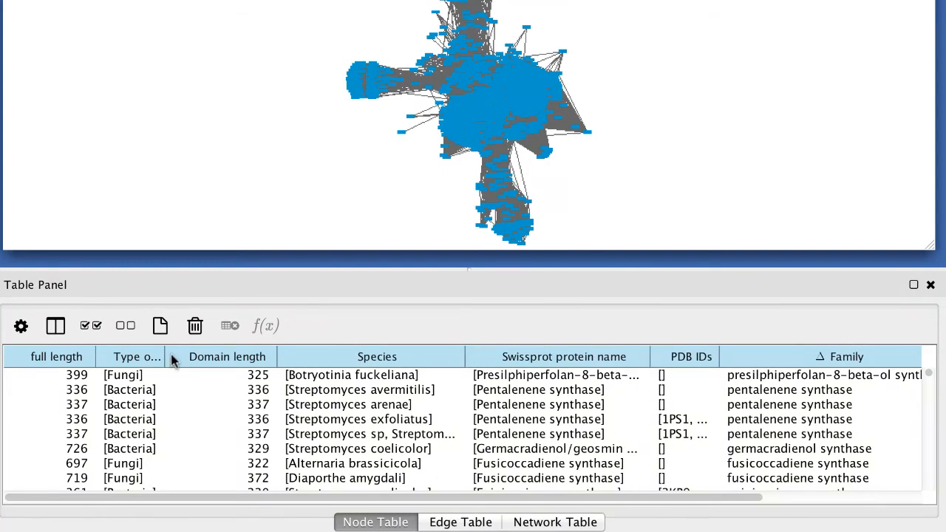
Widen the Type of life column of the node table and sort the table alphabetically by Species
left_click_drag(165, 358, 217, 356)
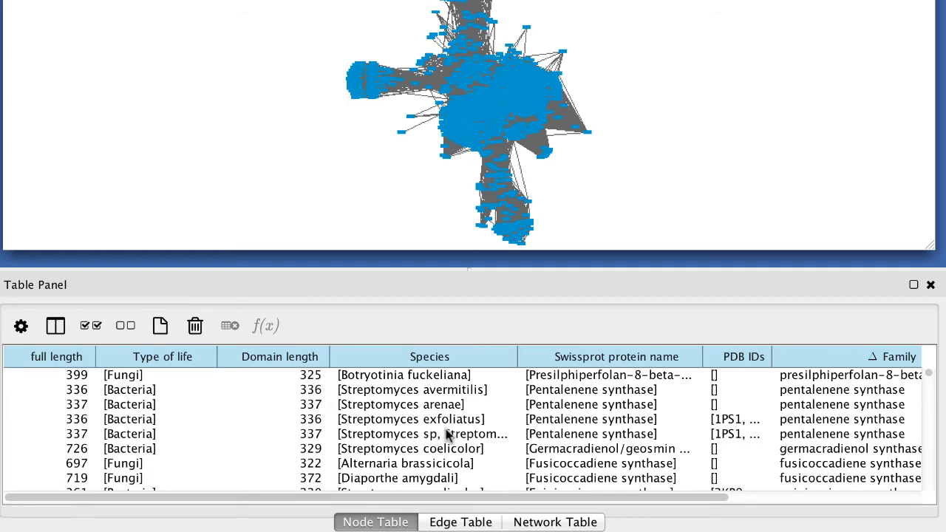
left_click(468, 357)
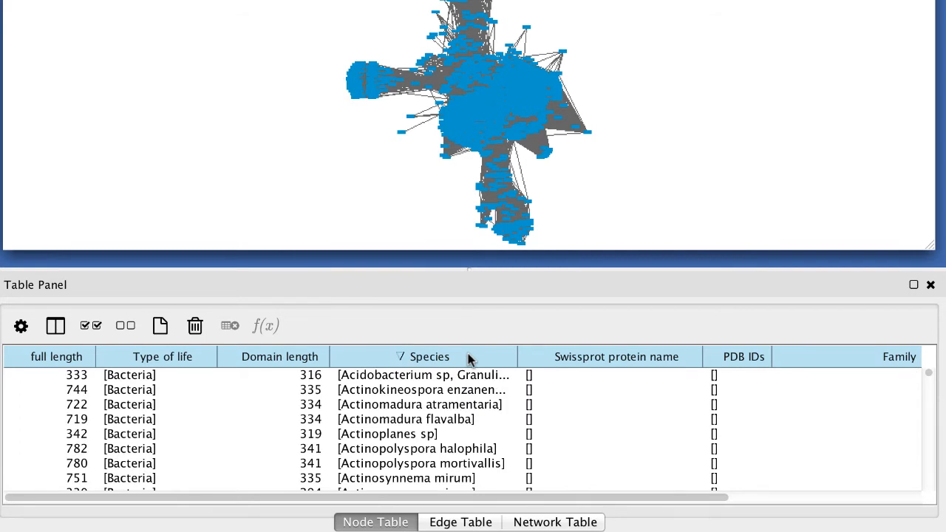
left_click(468, 357)
left_click(467, 357)
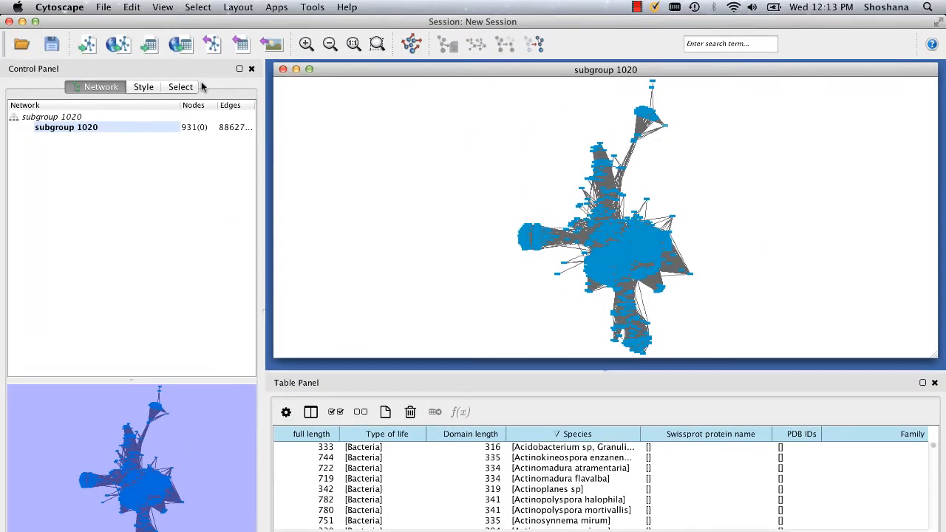
Create a new visual style named swissprot for the network
left_click(143, 87)
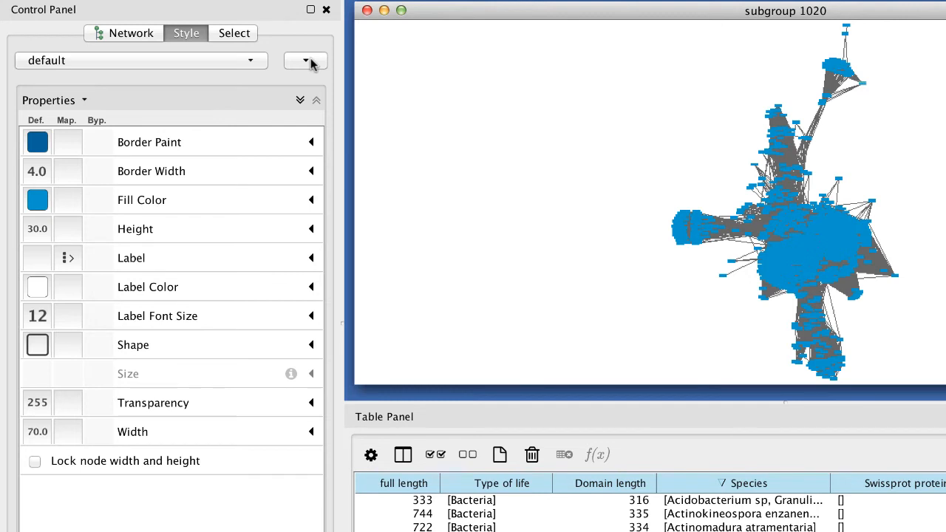
left_click(310, 64)
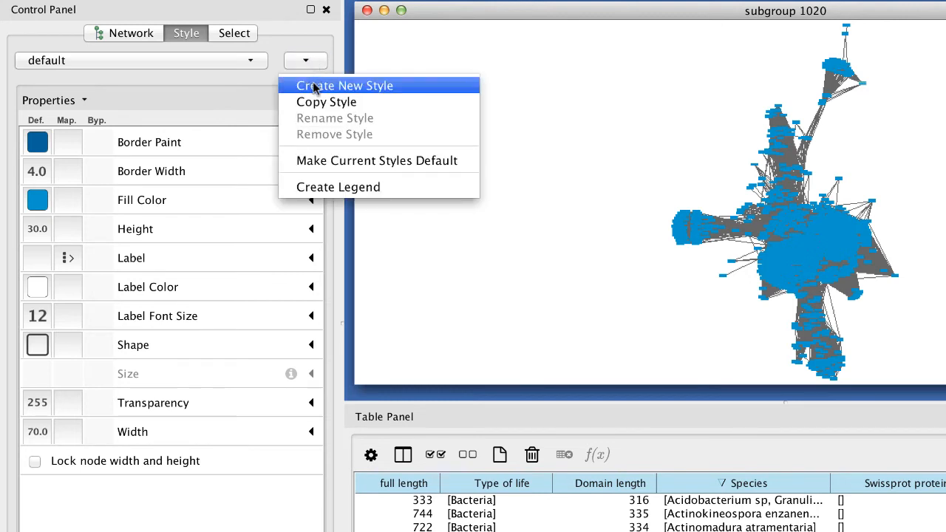
left_click(315, 87)
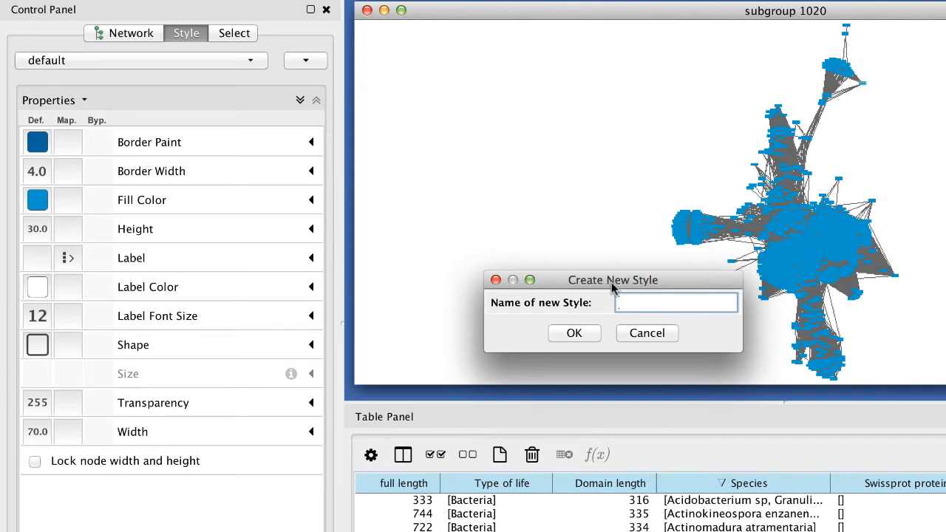
type("swissprot")
left_click(575, 333)
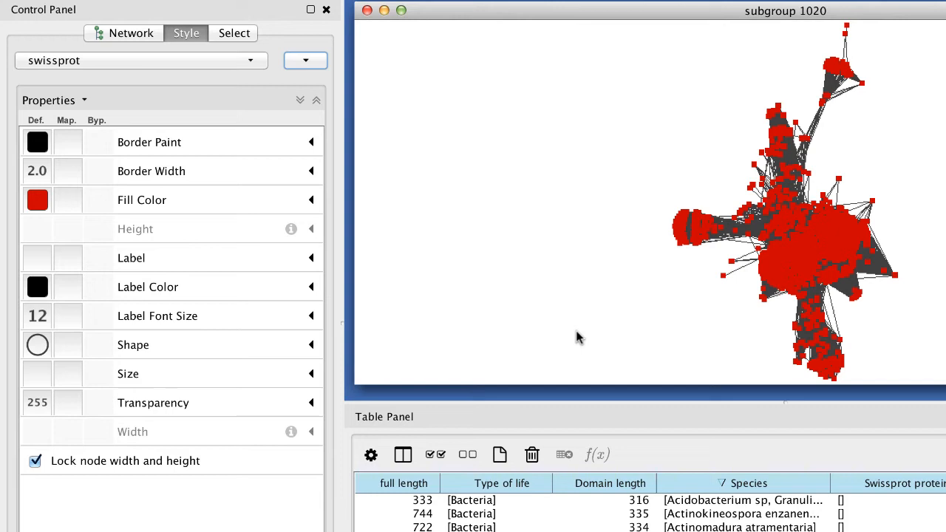
Set the default node fill color of the swissprot style to light grey
left_click(37, 201)
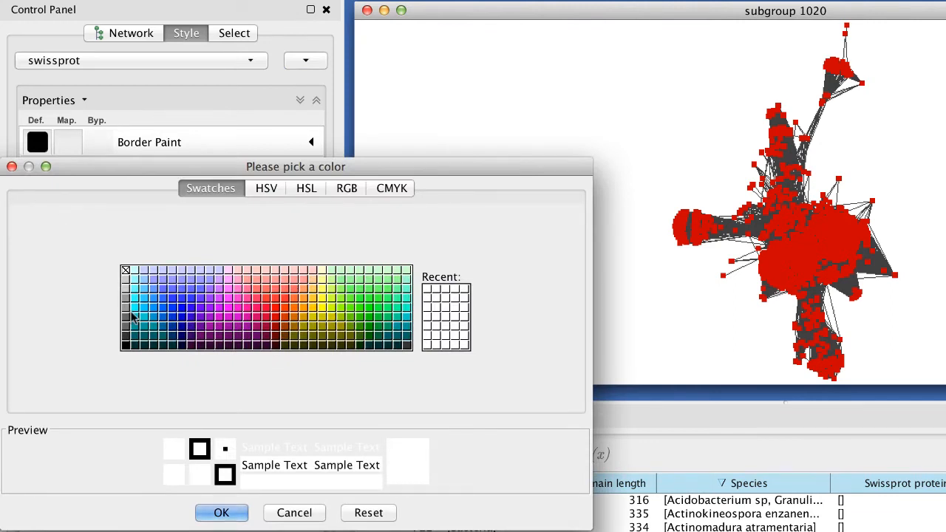
left_click(126, 289)
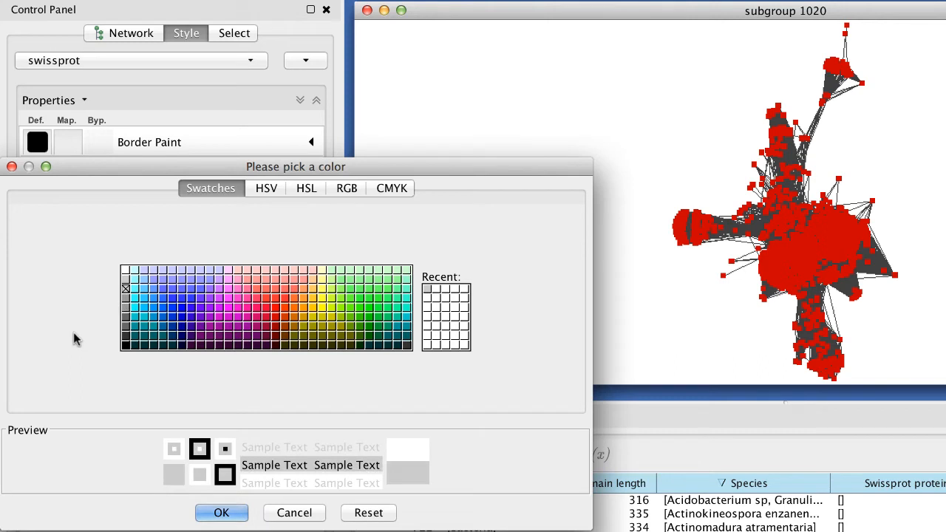
left_click(218, 517)
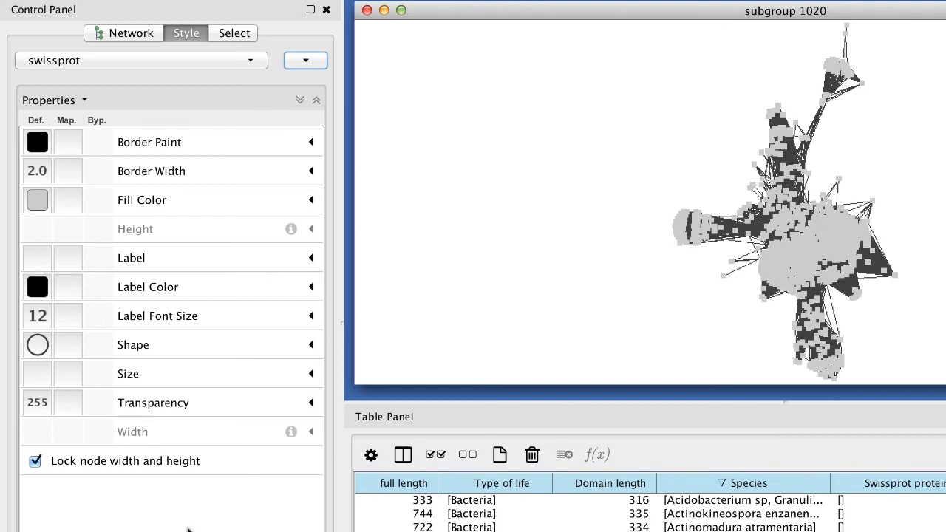
Map the node fill color to the Swissprot protein name column using Discrete Mapping
left_click(68, 201)
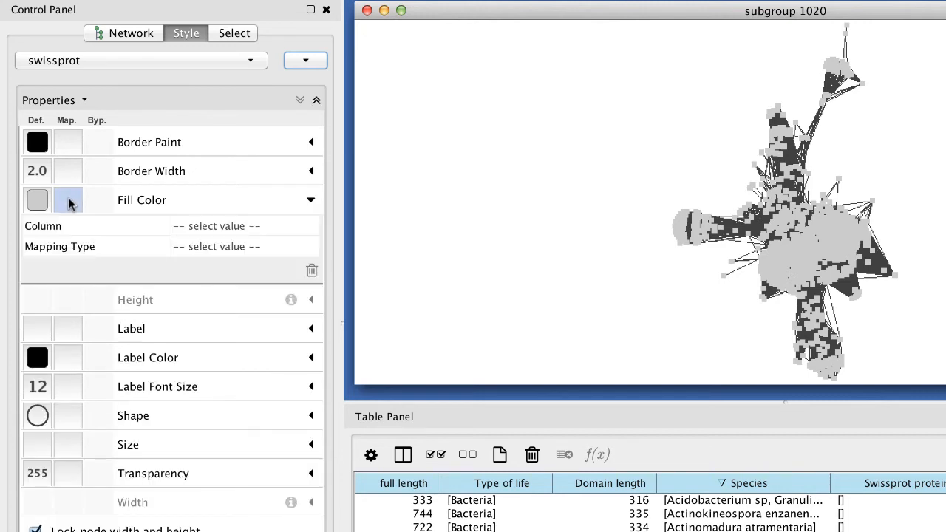
left_click(237, 229)
left_click(239, 228)
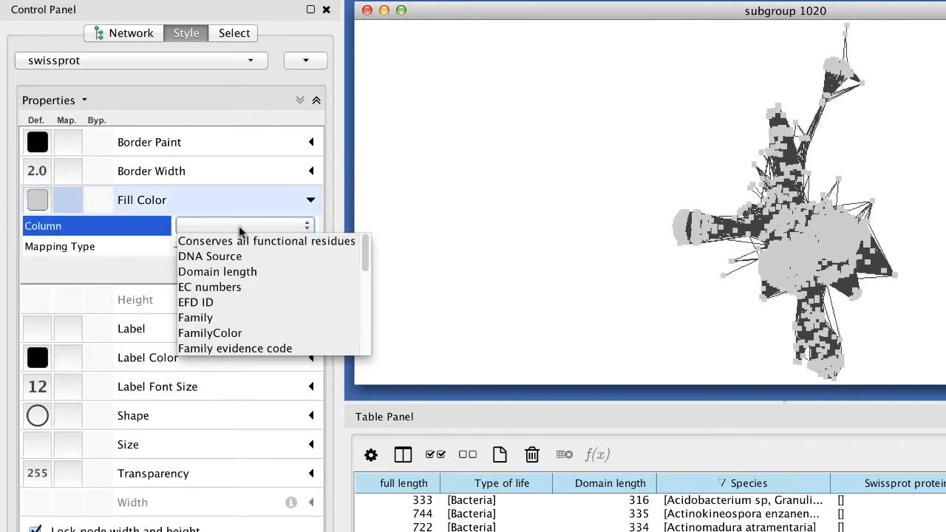
left_click_drag(362, 258, 357, 337)
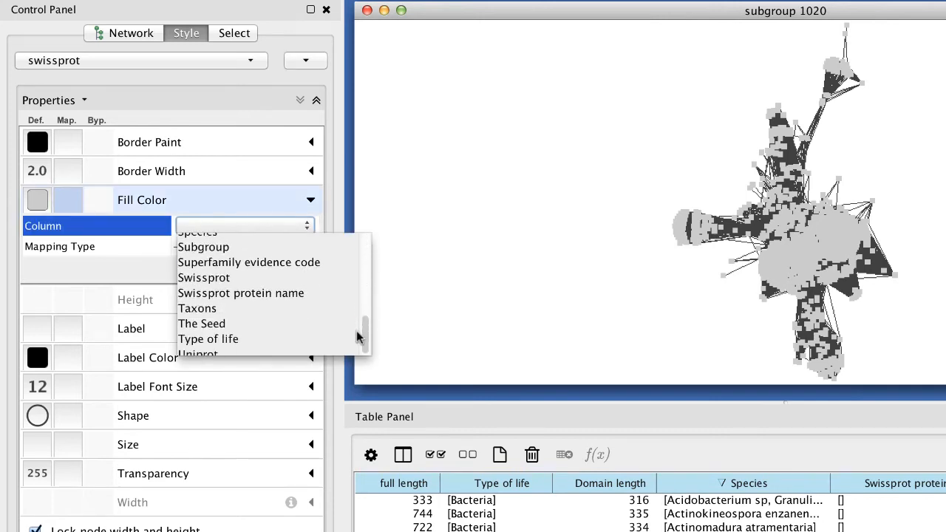
left_click(272, 296)
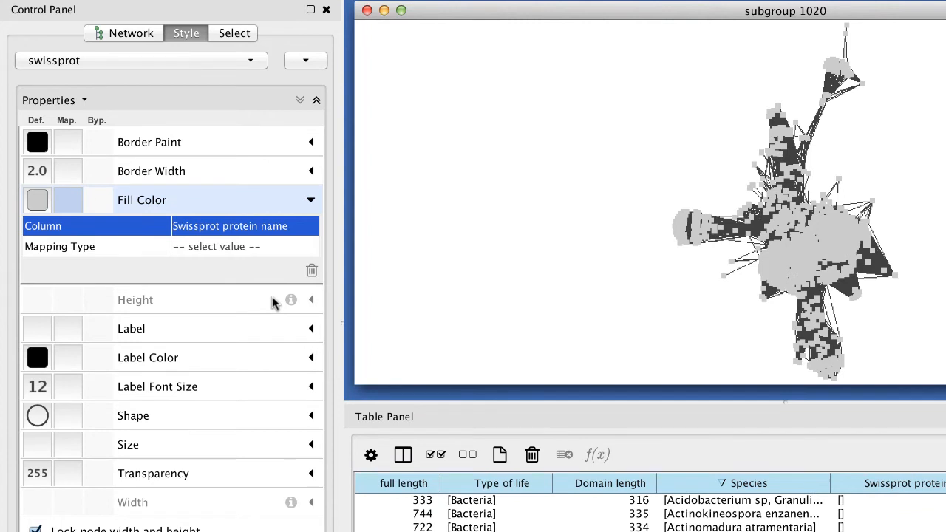
left_click(258, 248)
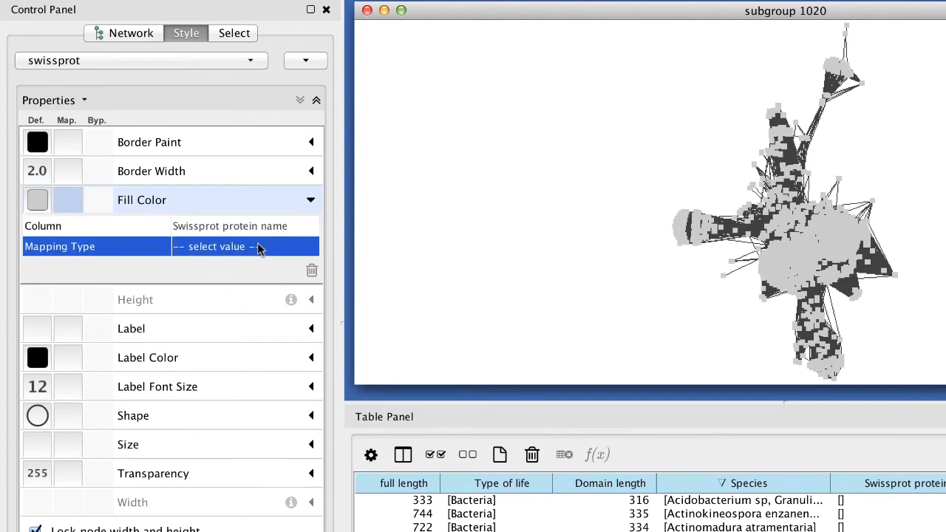
left_click(260, 247)
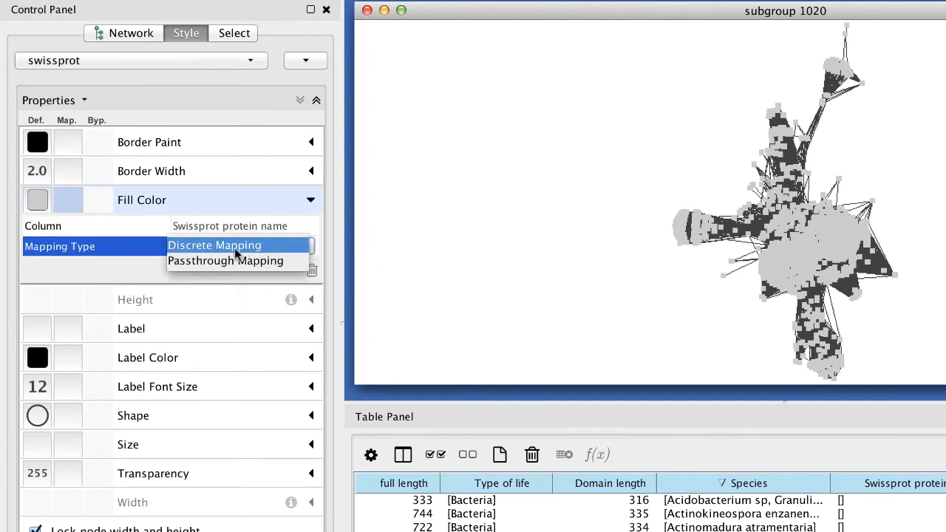
left_click(235, 247)
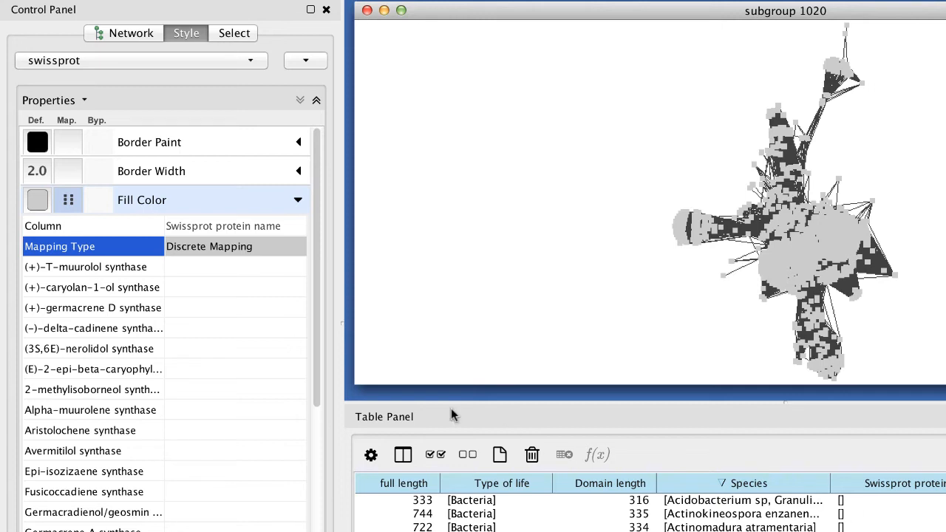
Generate colors for all Swissprot protein names in the fill color mapping with the Rainbow OSC generator
right_click(65, 232)
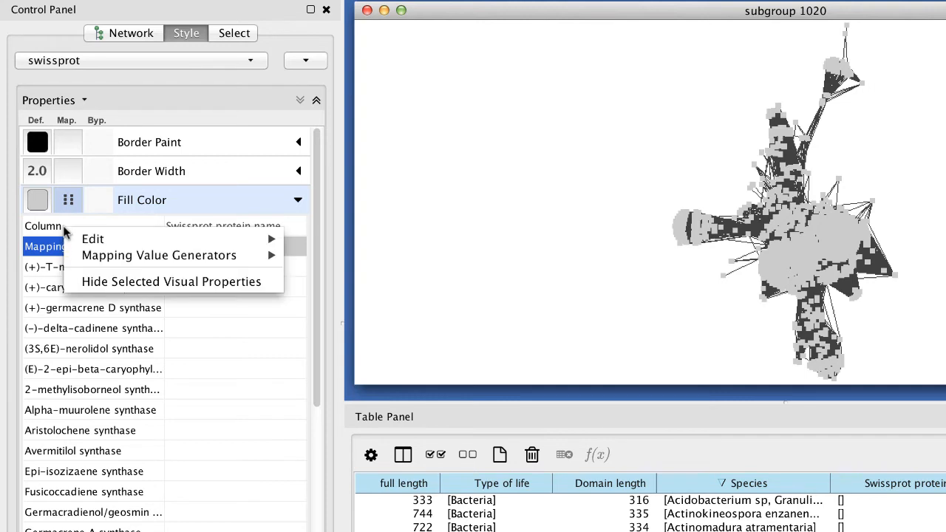
mouse_move(159, 255)
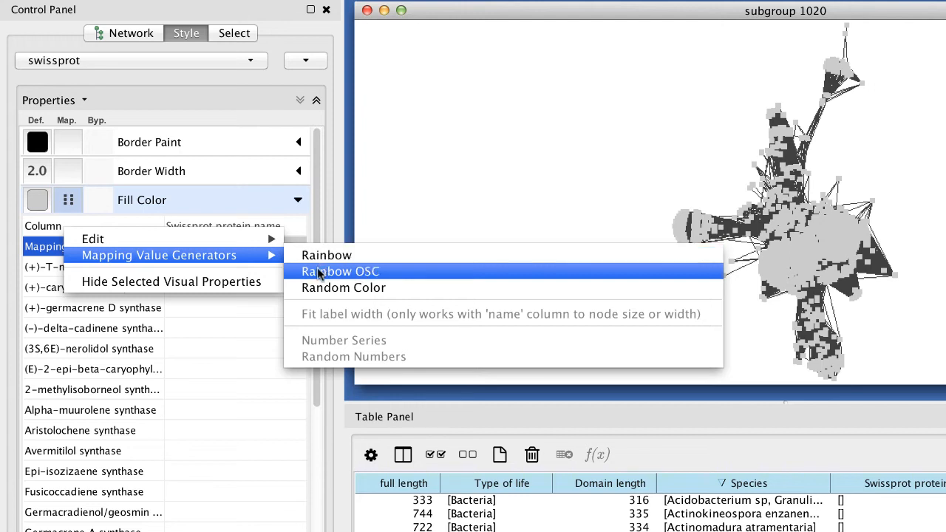
left_click(320, 272)
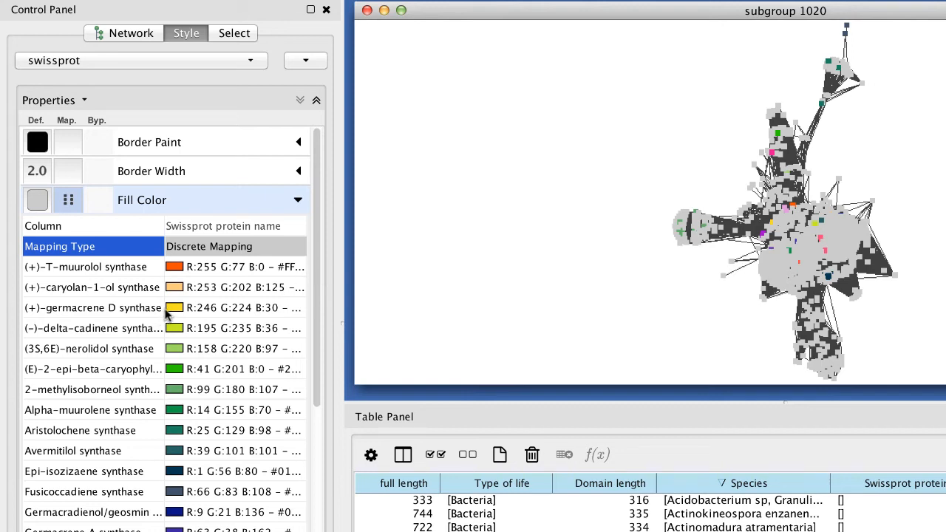
Widen the protein name column of the fill color mapping and the Control Panel to show full names and more of the color values
left_click_drag(166, 314, 252, 323)
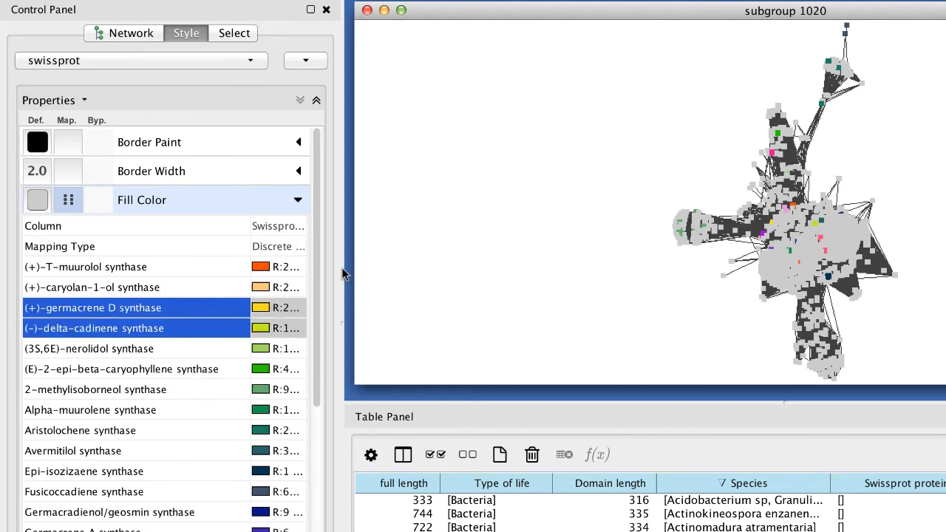
left_click(344, 321)
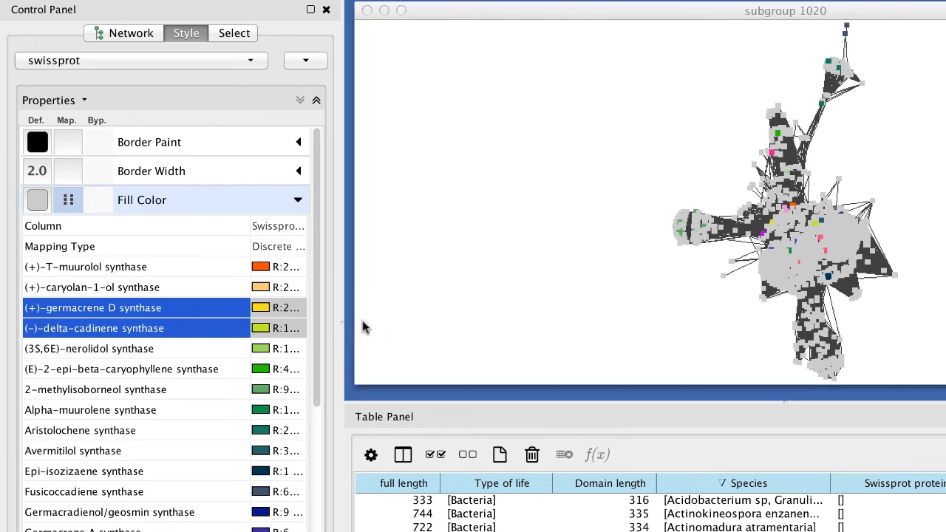
left_click_drag(342, 323, 411, 323)
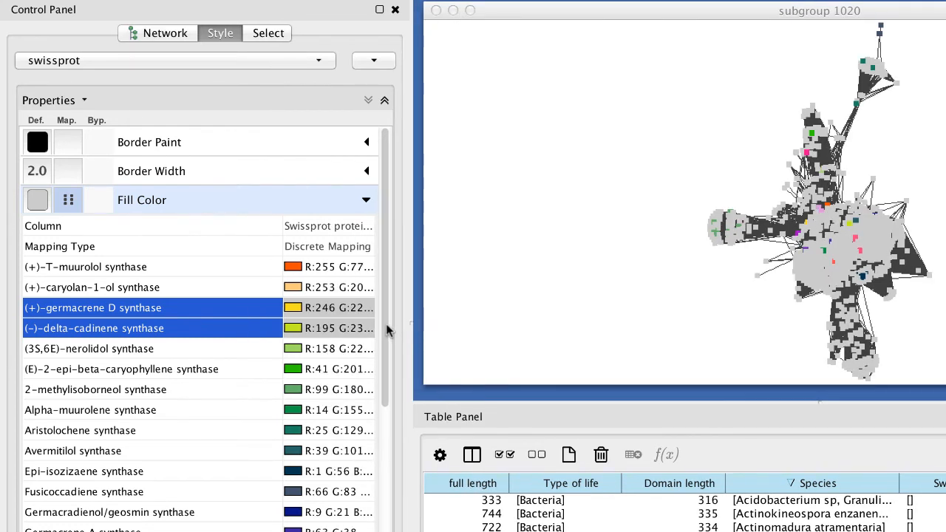
Set the mapped fill color of Microbial Terpene synthase-like proteins 1, 13 and 30 to light grey and collapse the Fill Color mapping
scroll(386, 331, "down", 3)
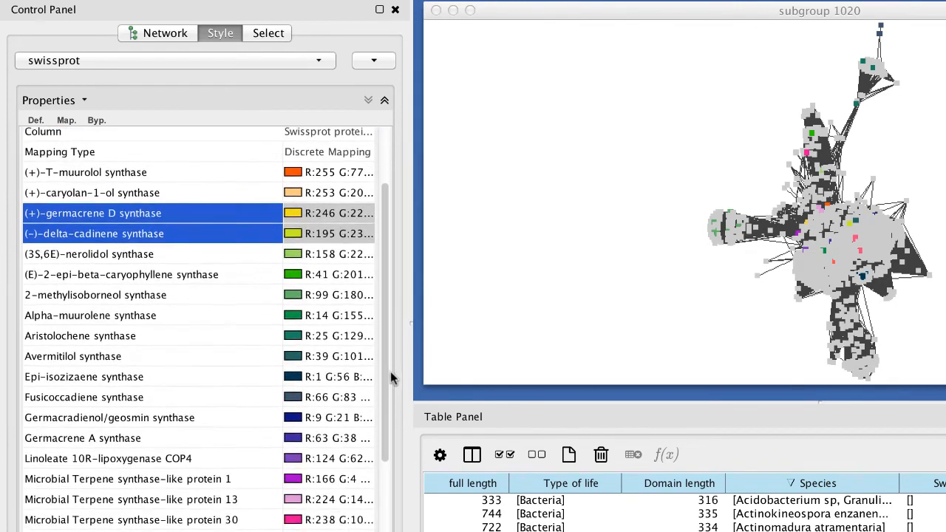
scroll(390, 371, "down", 1)
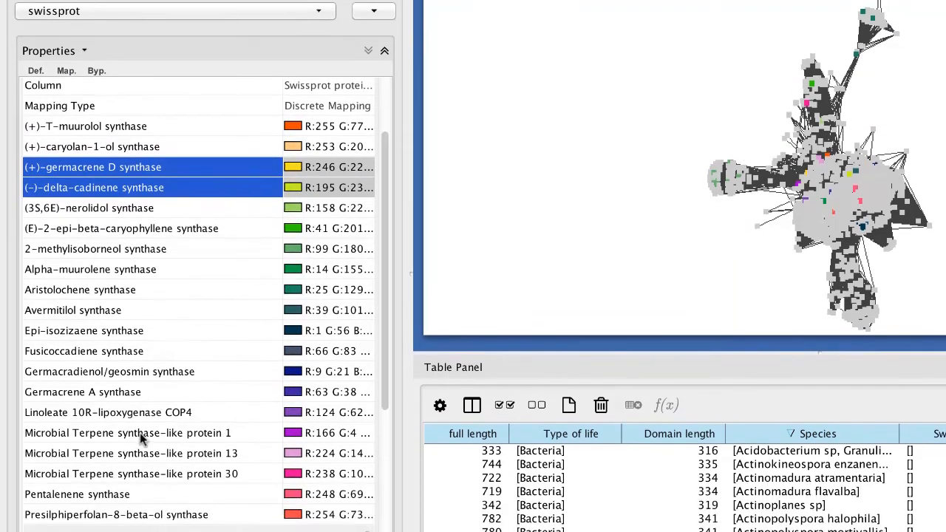
left_click(139, 482)
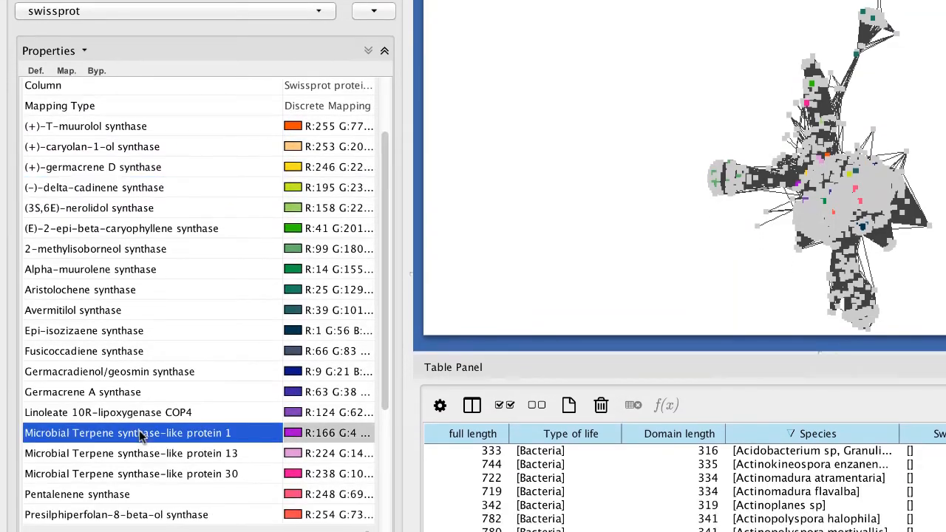
left_click(139, 474, "shift")
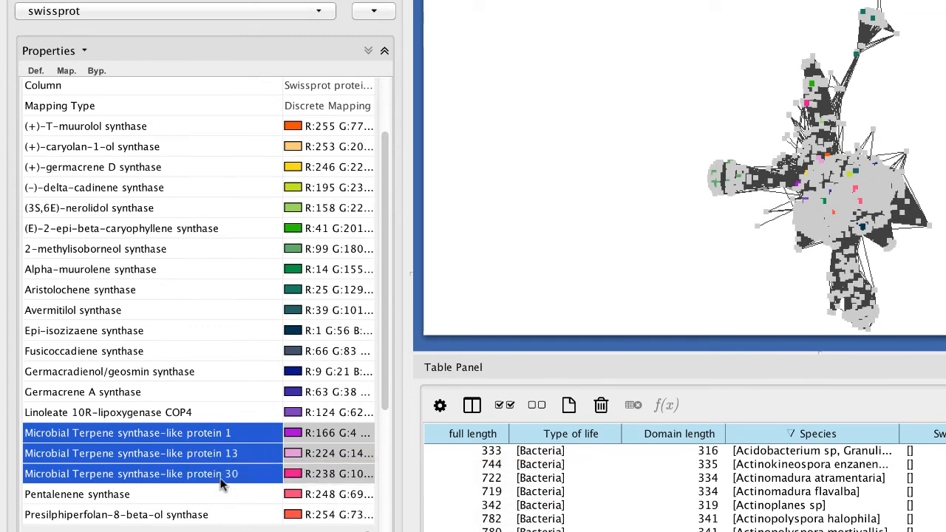
right_click(224, 460)
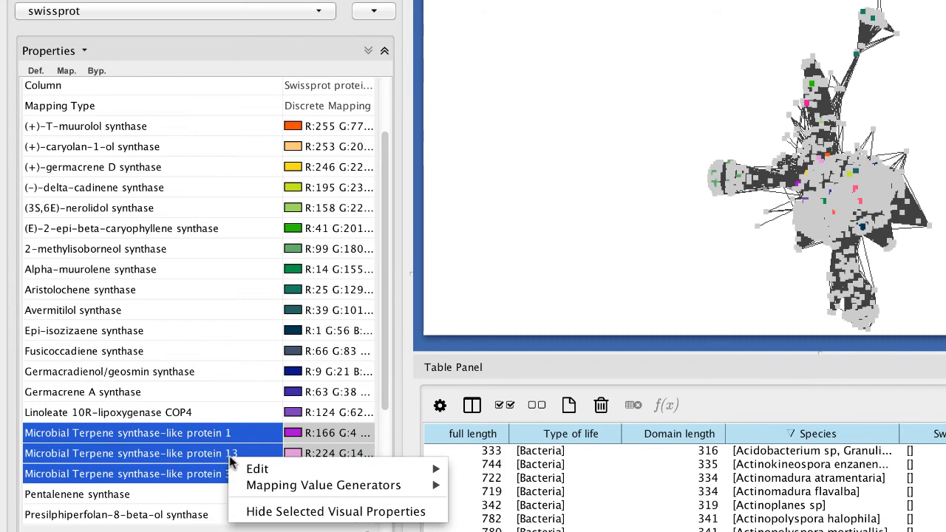
mouse_move(250, 470)
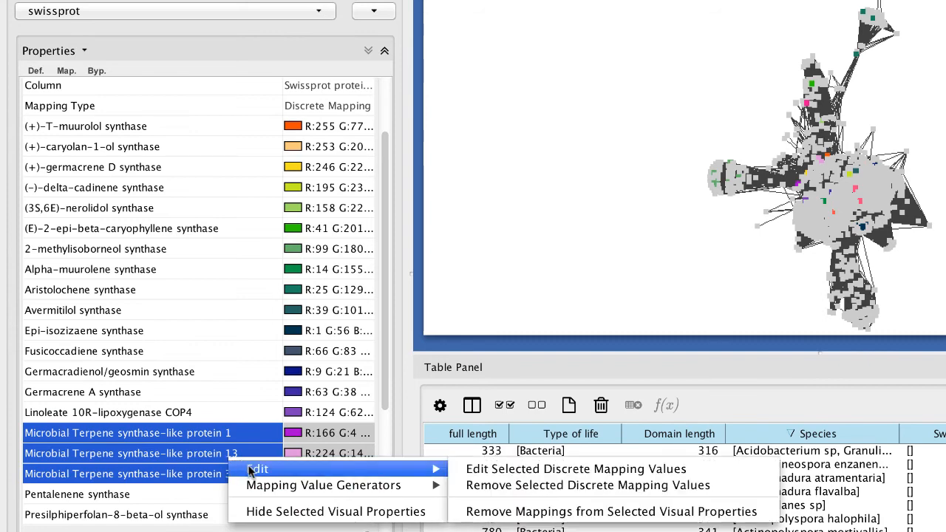
left_click(493, 470)
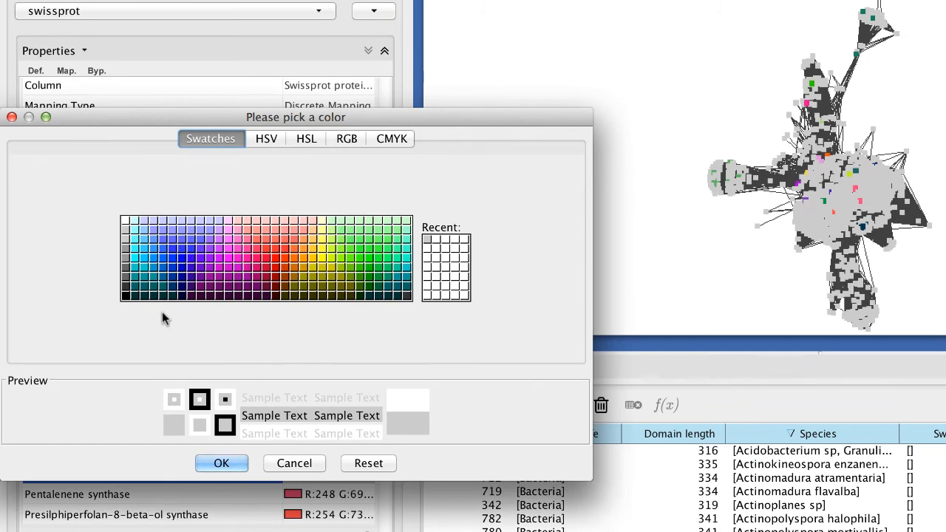
left_click(125, 240)
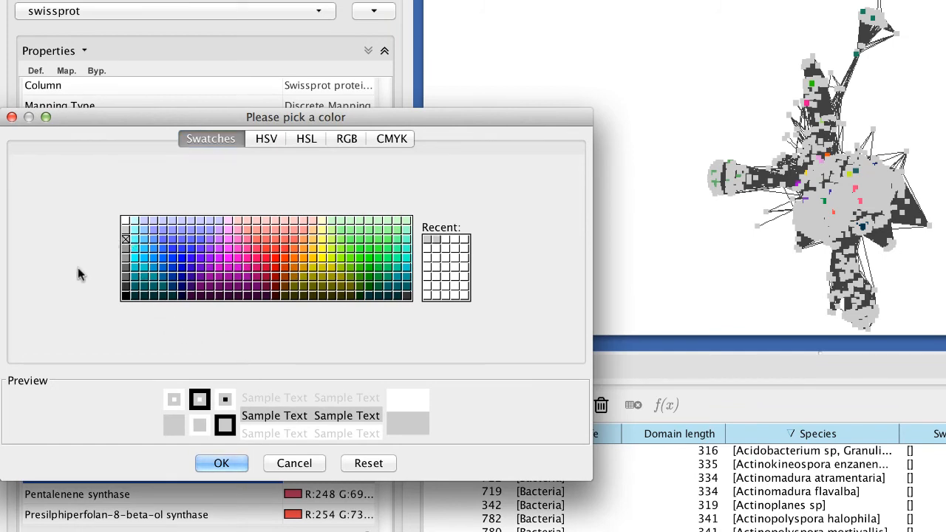
left_click(220, 464)
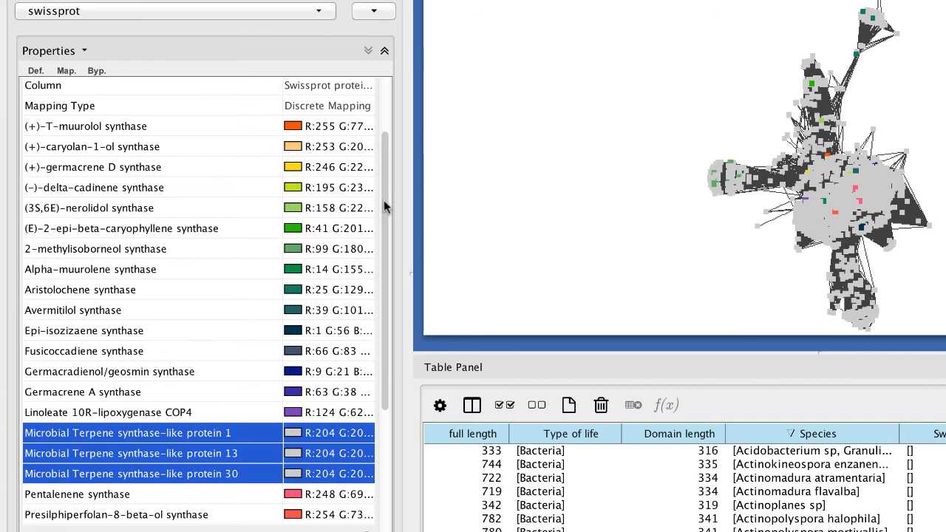
scroll(393, 118, "up", 3)
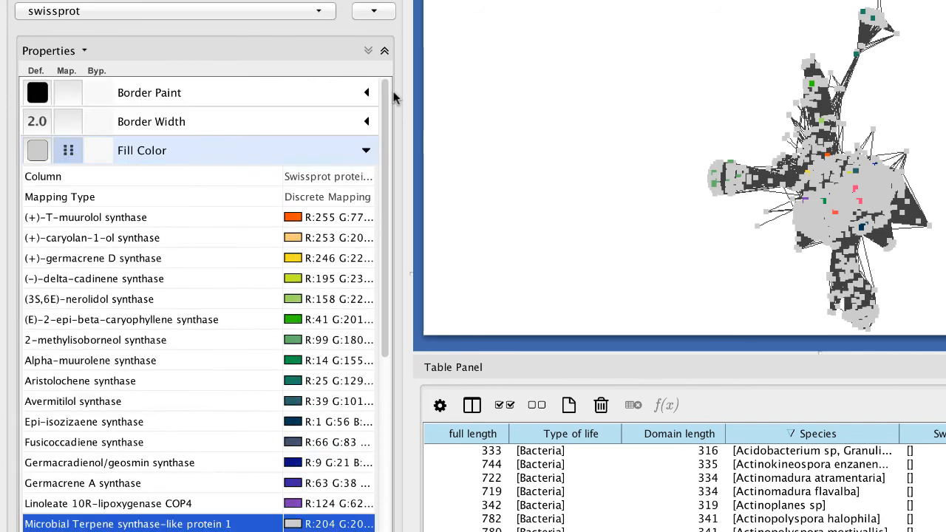
left_click(366, 151)
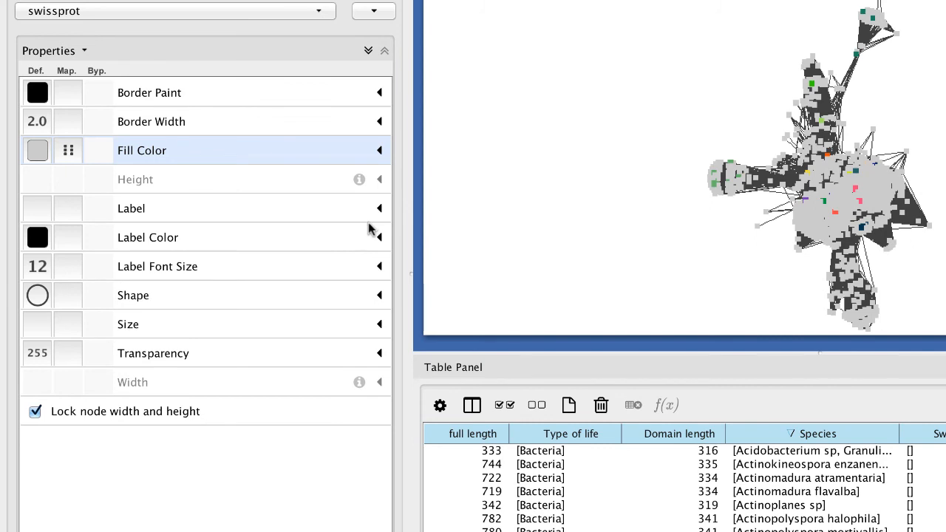
Map the node size to the Swissprot protein name column using Discrete Mapping
left_click(67, 333)
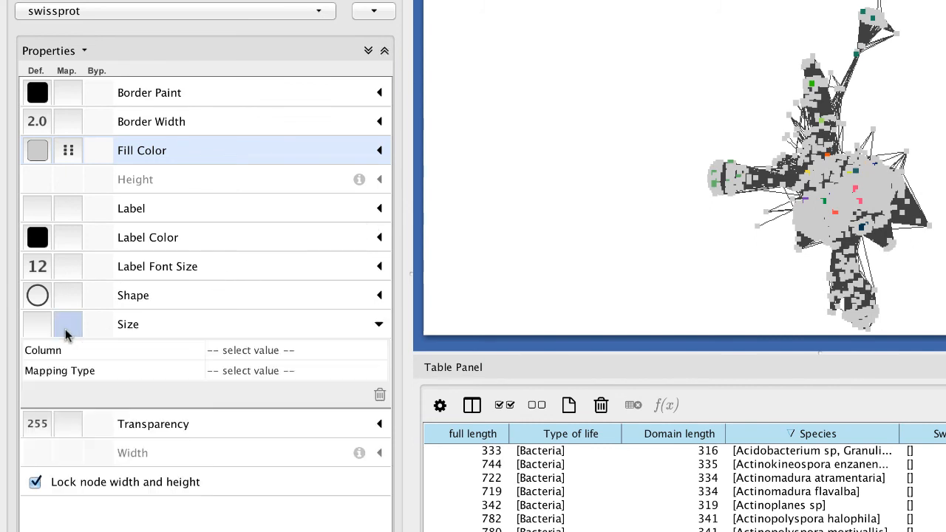
left_click(272, 350)
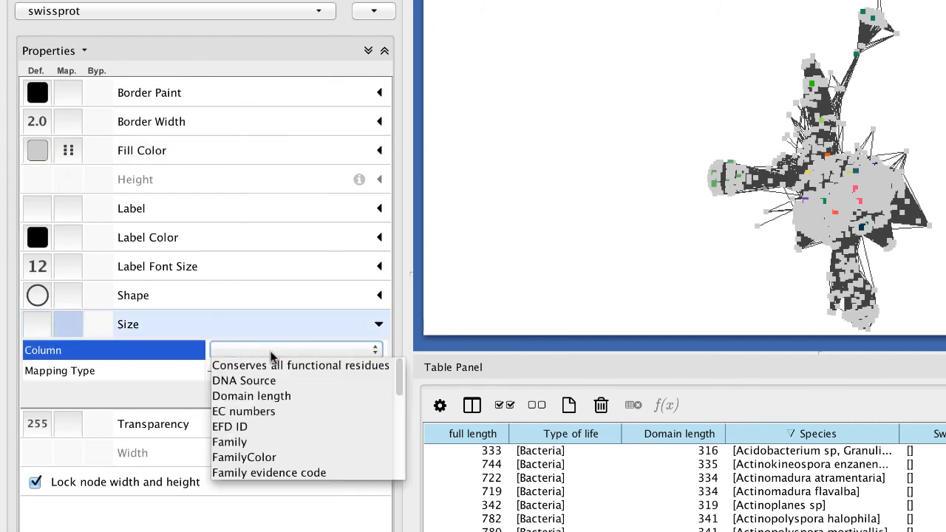
left_click_drag(397, 389, 397, 462)
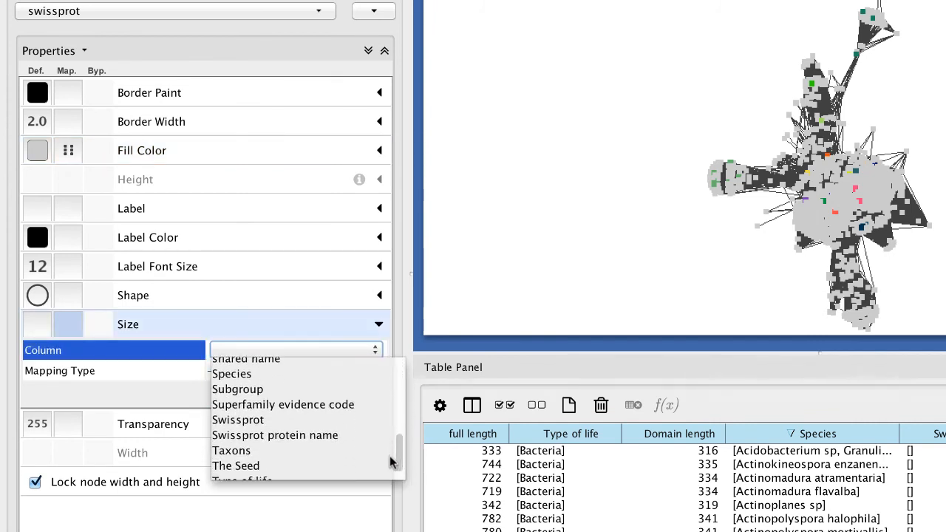
left_click(311, 436)
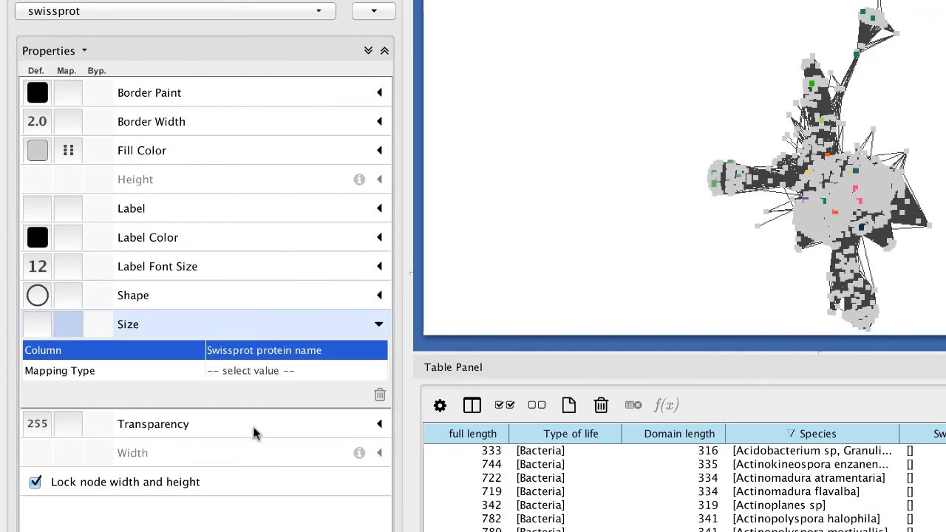
left_click(266, 371)
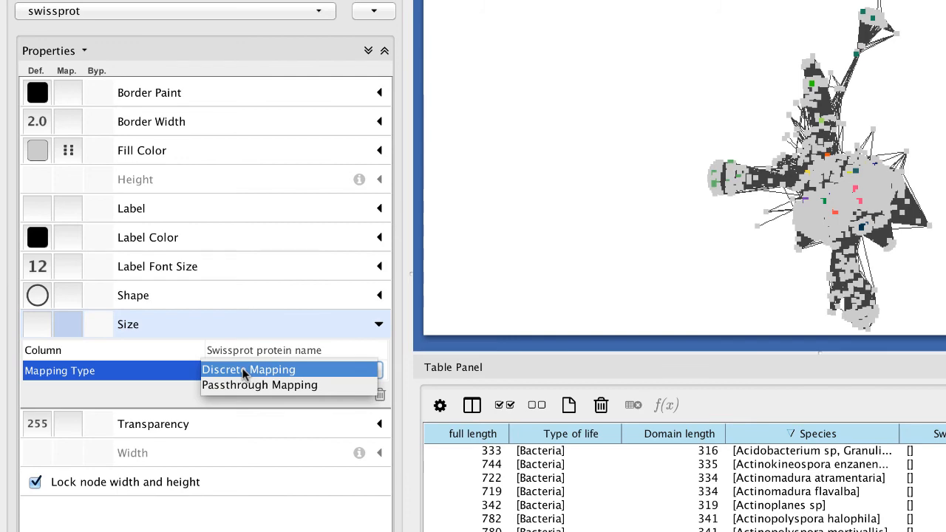
left_click(244, 371)
Set the mapped node size to 100 for all Swissprot protein names, from (+)-T-muurolol synthase to the last entry, in one edit
scroll(344, 430, "down", 10)
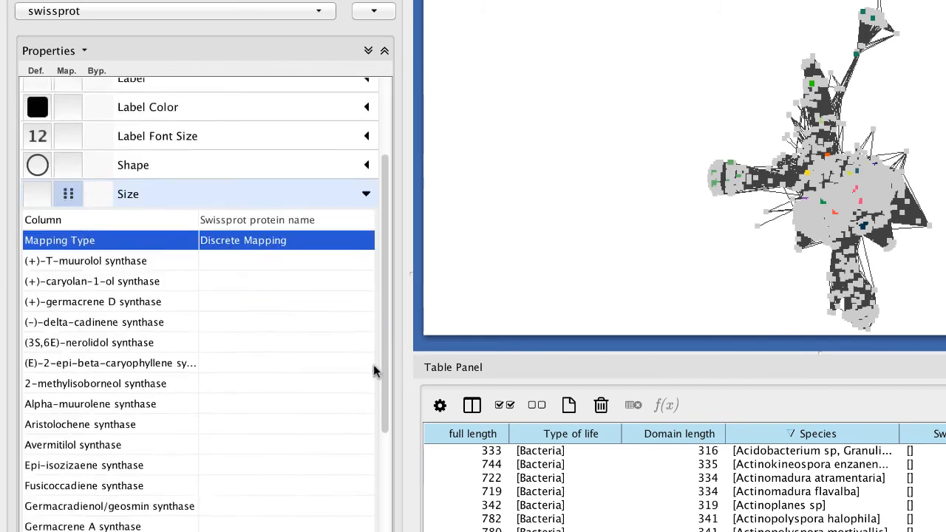
scroll(378, 436, "down", 2)
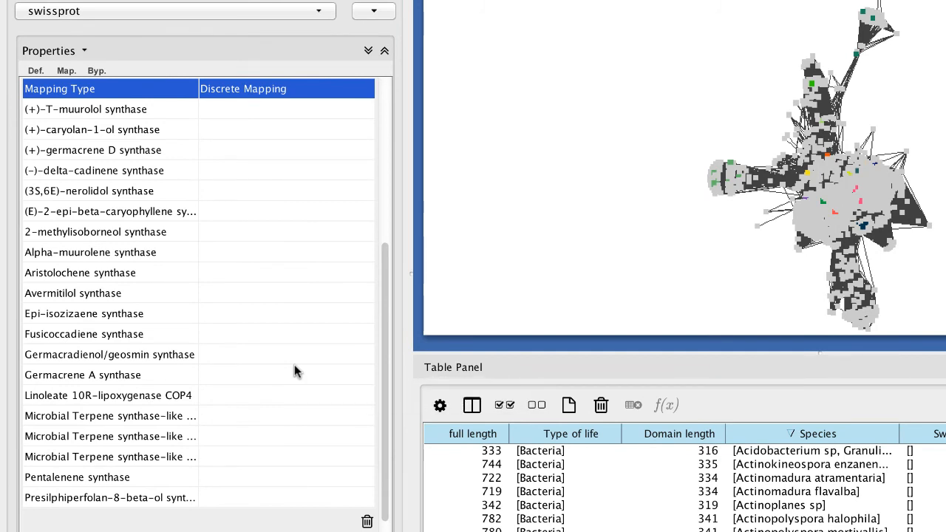
left_click(85, 109)
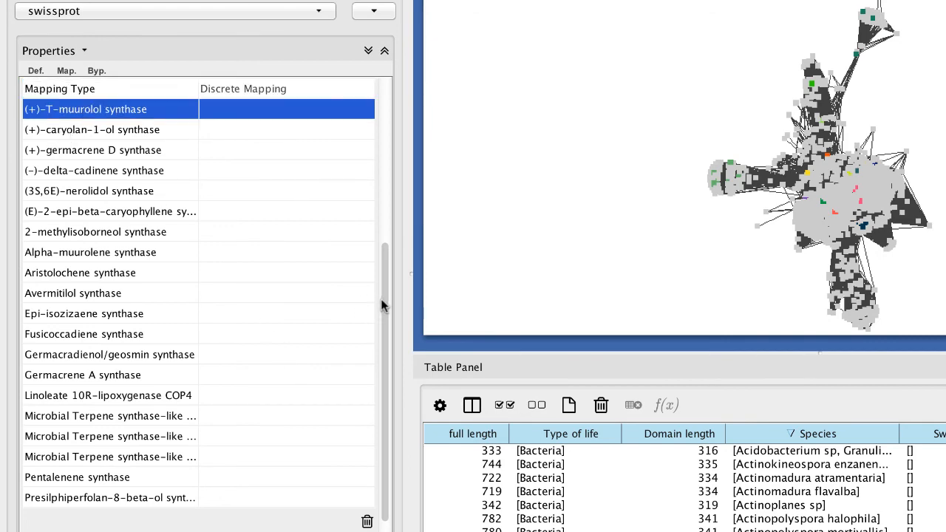
scroll(382, 305, "down", 3)
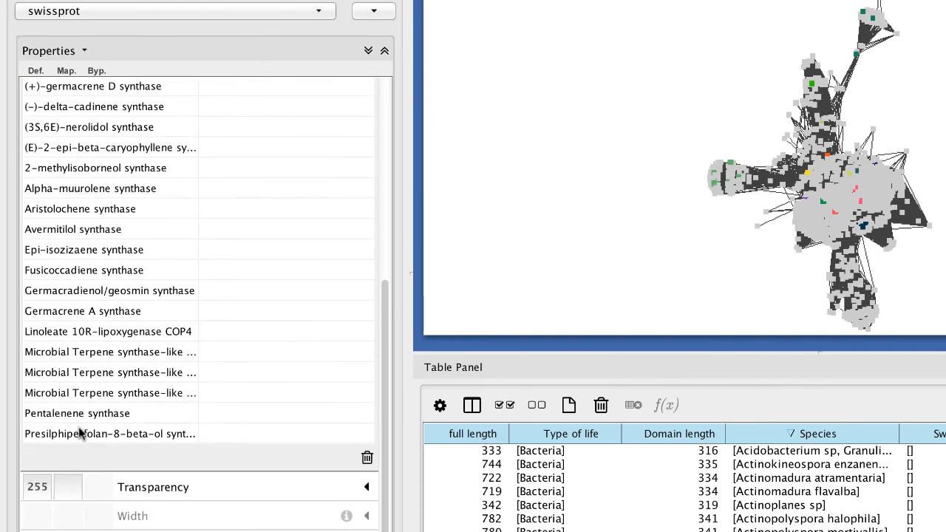
left_click(80, 434, "shift")
right_click(93, 358)
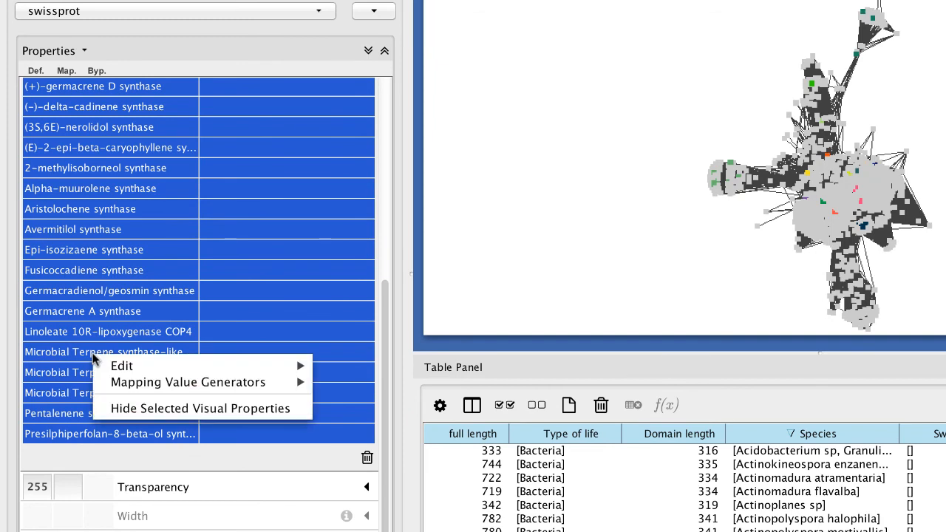
mouse_move(118, 369)
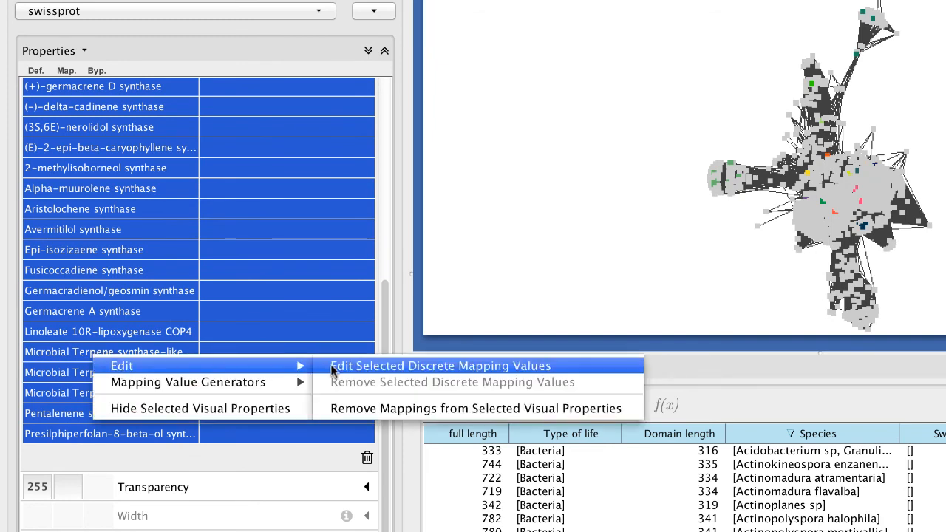
left_click(364, 371)
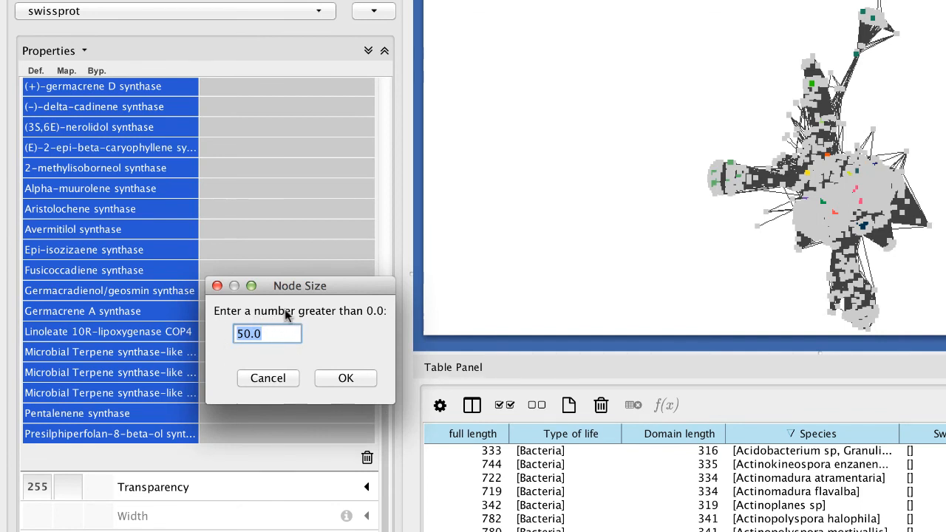
type("100")
left_click(330, 378)
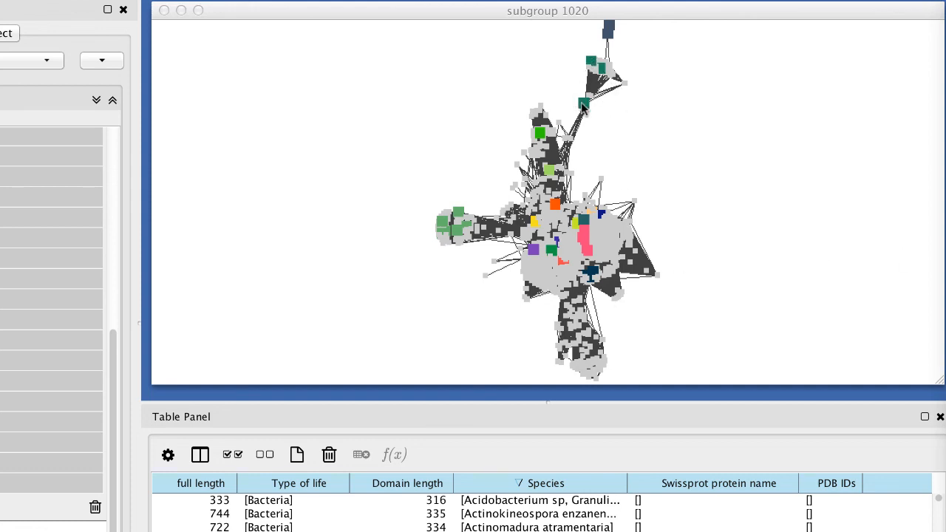
Check the Swissprot protein names of the three enlarged teal nodes in the network's upper branch by selecting them together, and clear the selection
left_click(592, 62)
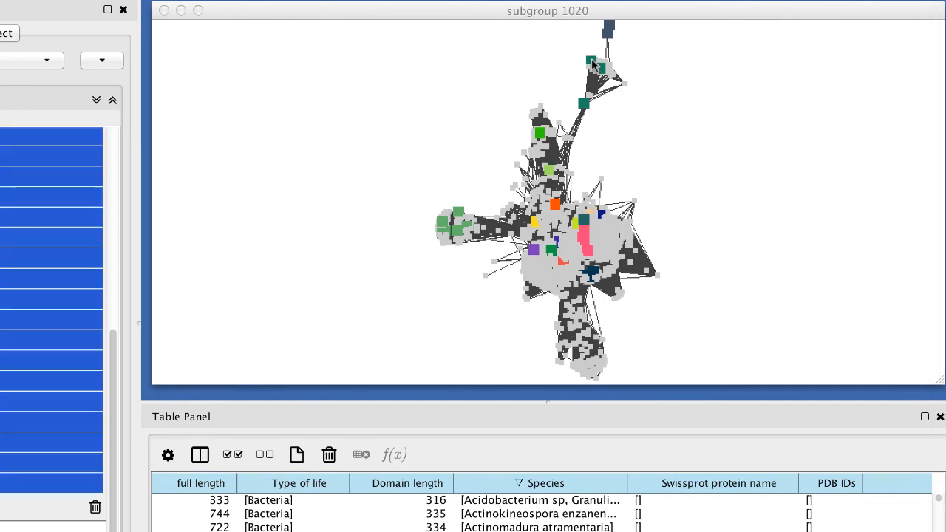
left_click(602, 68, "shift")
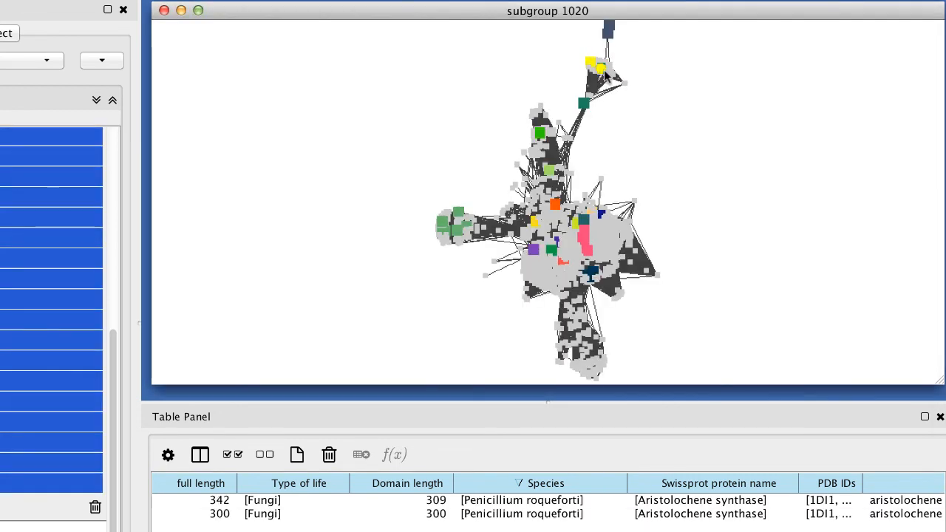
left_click(584, 103, "shift")
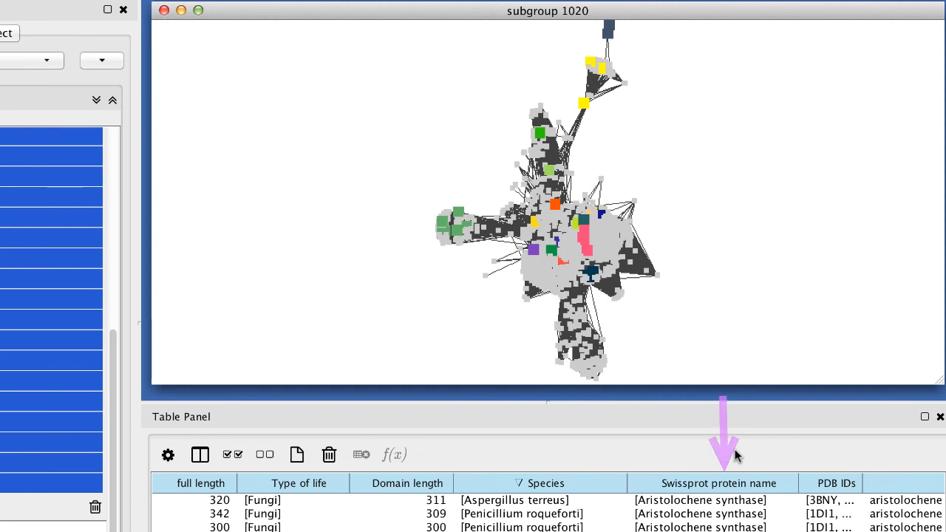
left_click(741, 184)
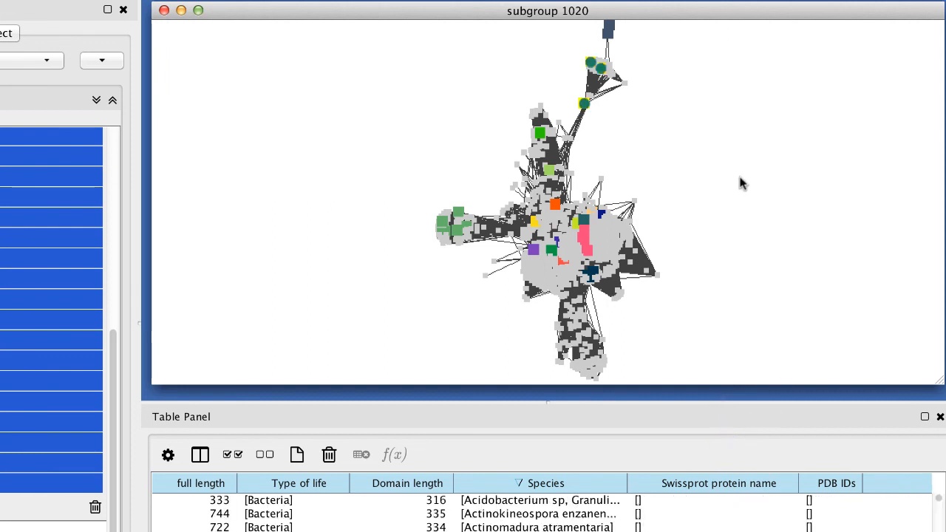